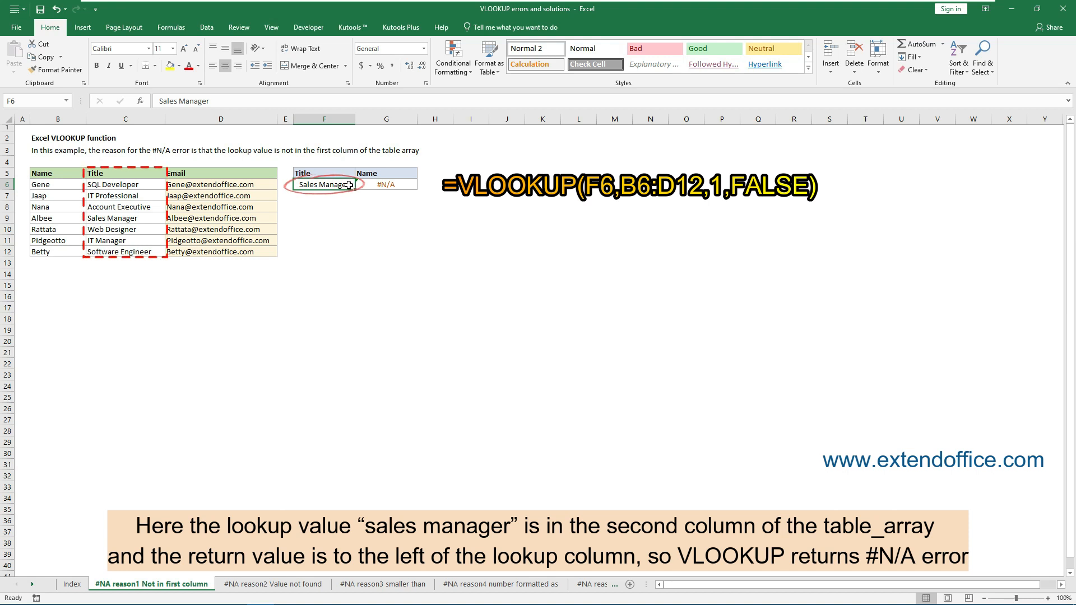
- Replace the VLOOKUP formula in G6 with =INDEX(B6:B12,MATCH(F6,C6:C12,0)) so the name is found from the title
drag(120, 185, 135, 253)
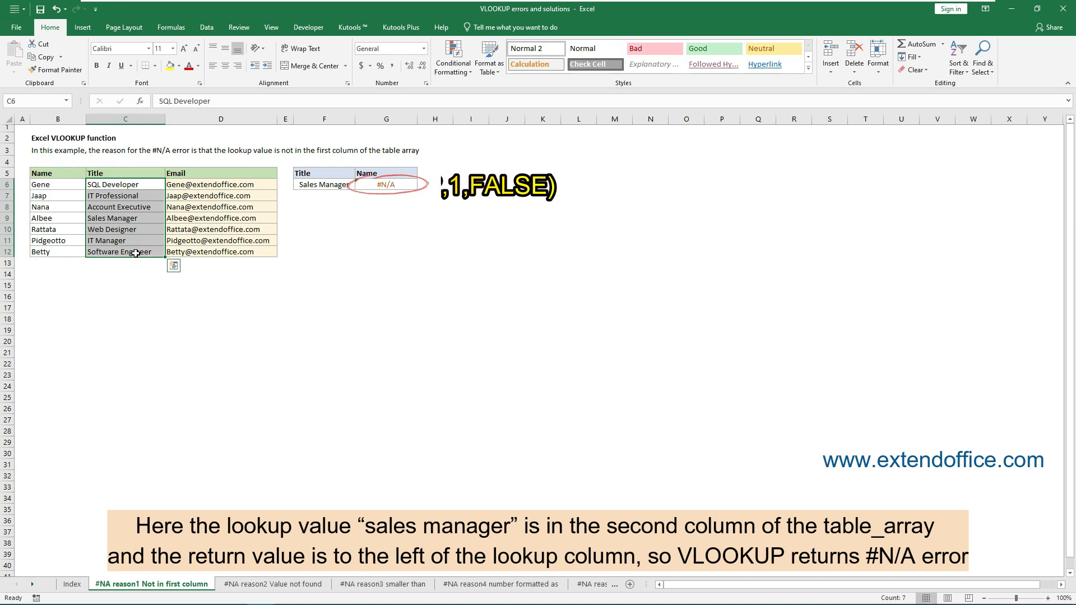
click(402, 183)
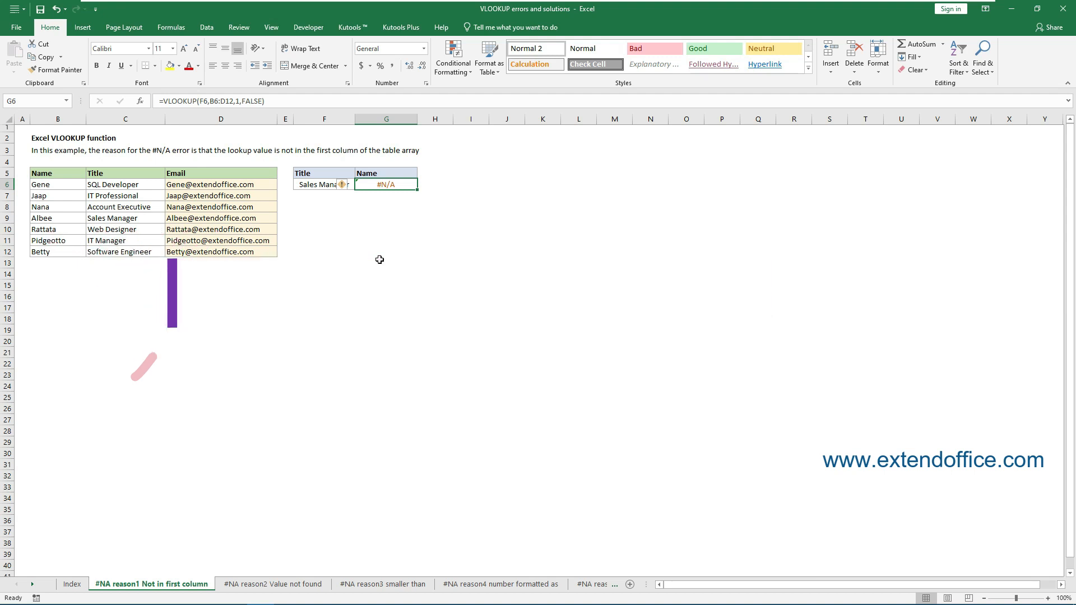
drag(92, 174, 111, 251)
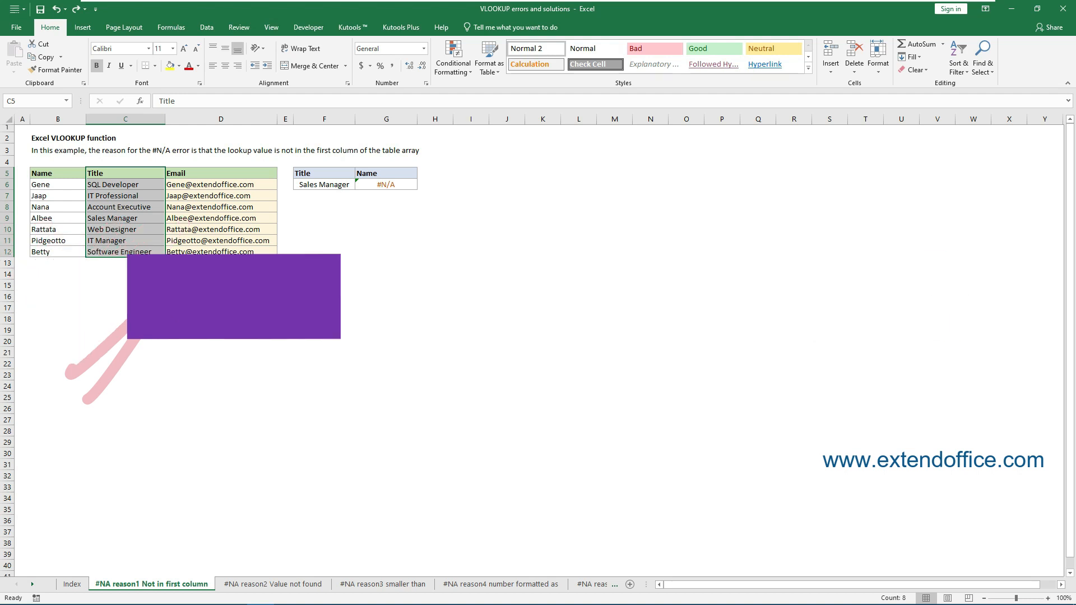
click(392, 186)
key(F2)
drag(262, 102, 159, 103)
key(BackSpace)
text(=INDEX(B6:B12,MATCH(F6,C6:C12,0)))
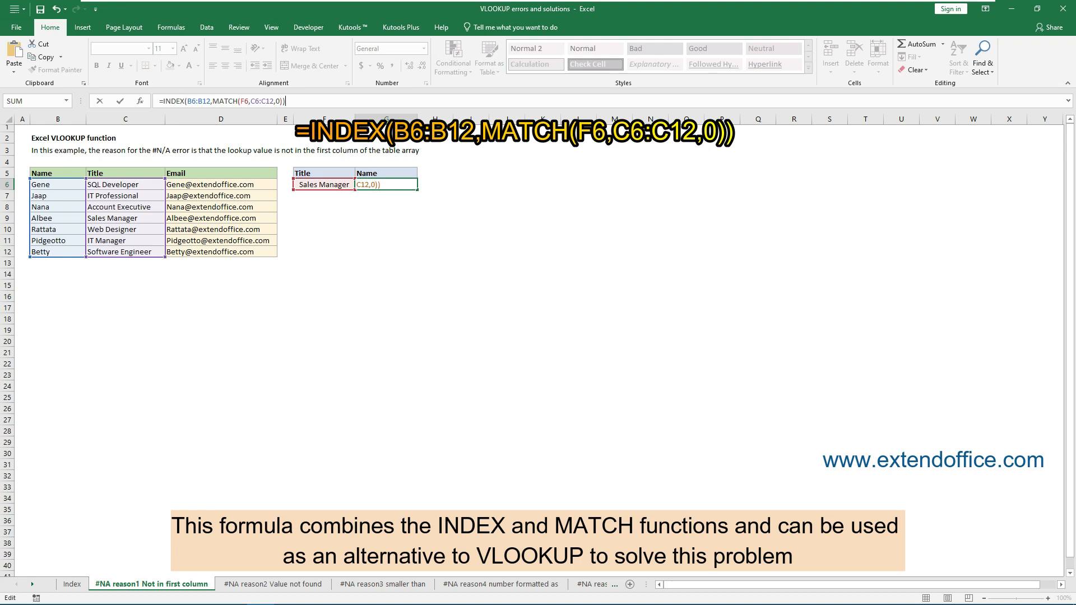
key(Return)
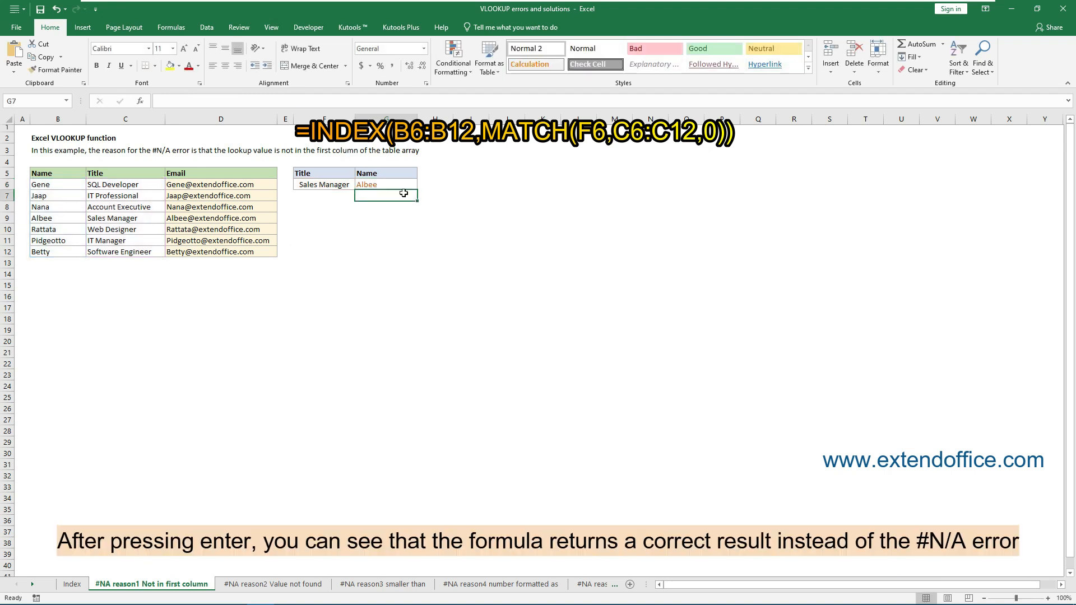
click(409, 182)
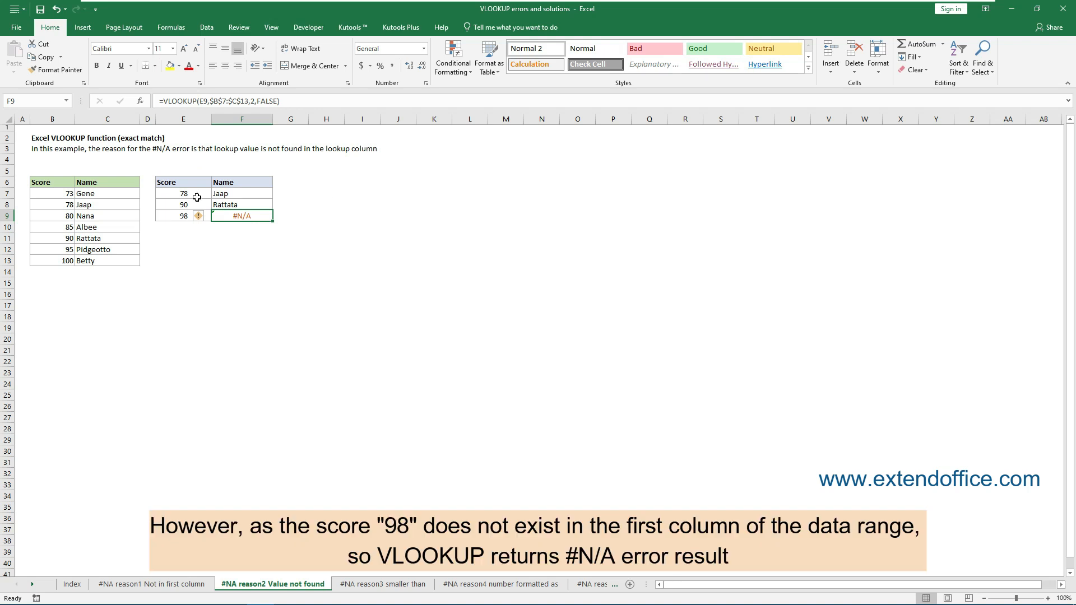
- Change the last argument of the VLOOKUP formula in F9 from FALSE to TRUE for an approximate match
click(170, 218)
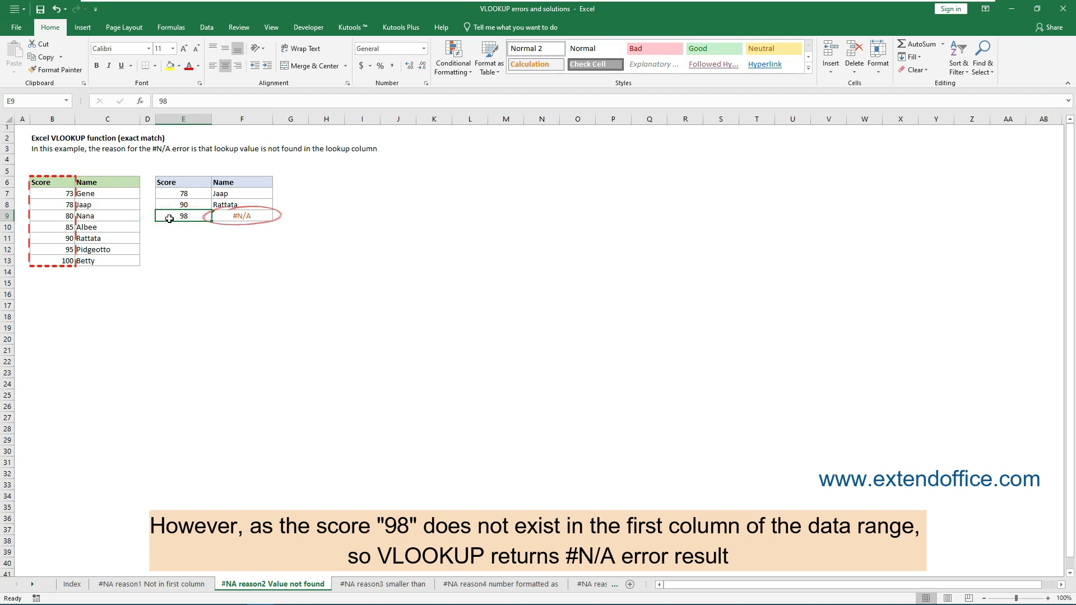
click(252, 218)
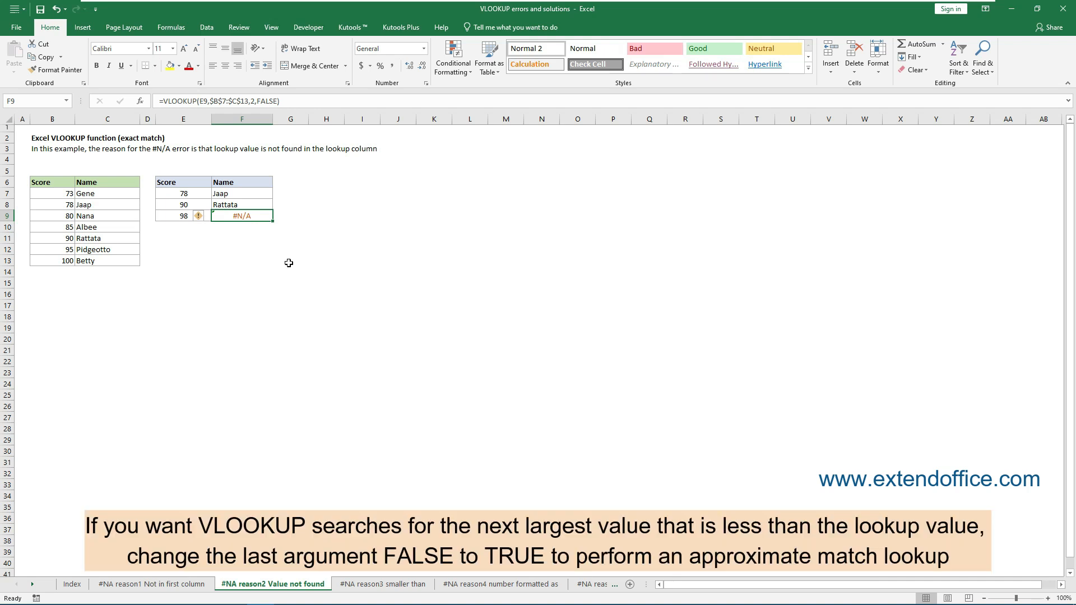
click(267, 101)
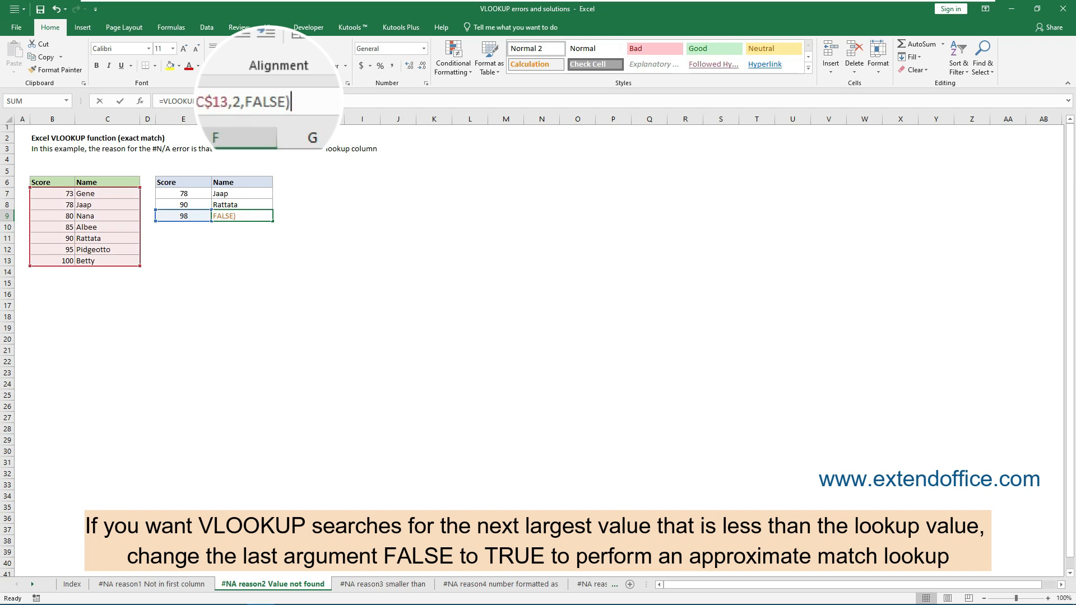
double_click(267, 101)
text(TRUE)
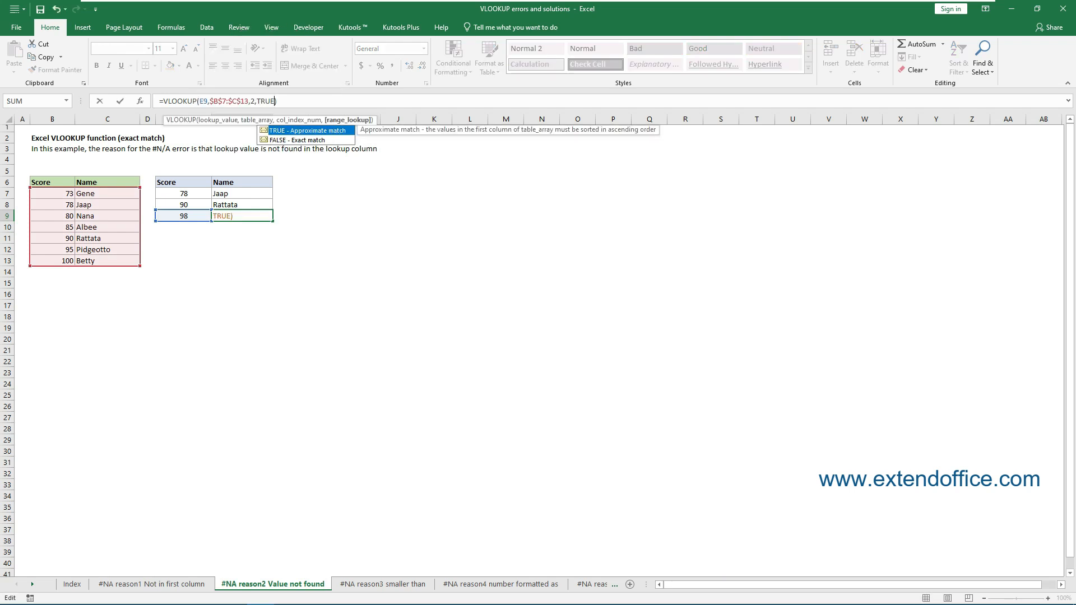
key(Return)
click(253, 217)
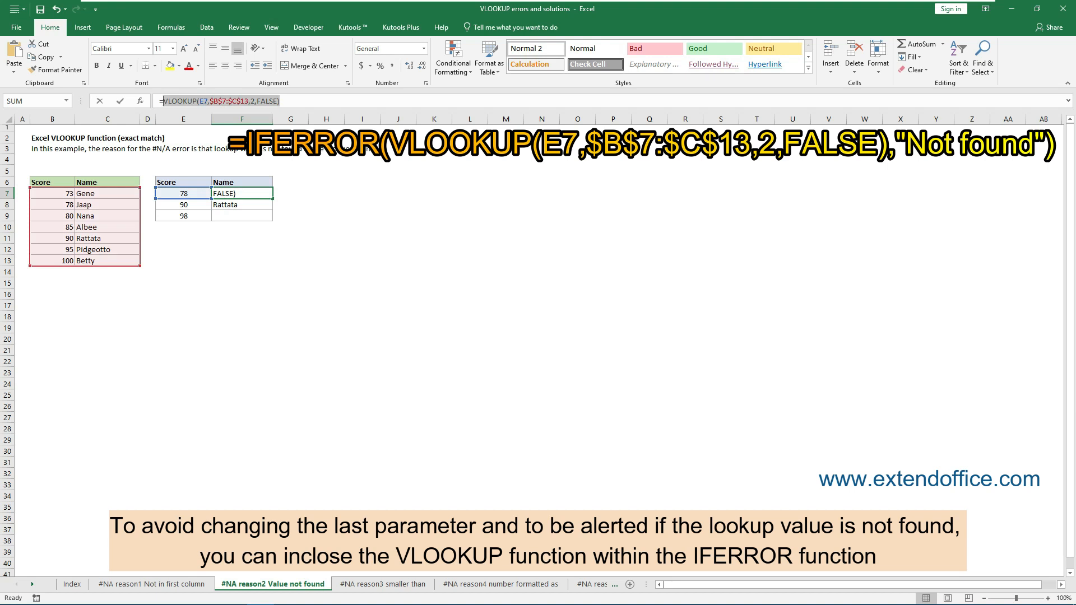
- Enter =IFERROR(VLOOKUP(E7,$B$6:$C$13,2,FALSE),"Not found") in F7 and fill it down to F9
text(IFERROR(VLOOKUP(E7,$B$6:$C$13,2,FALSE),"Not found"))
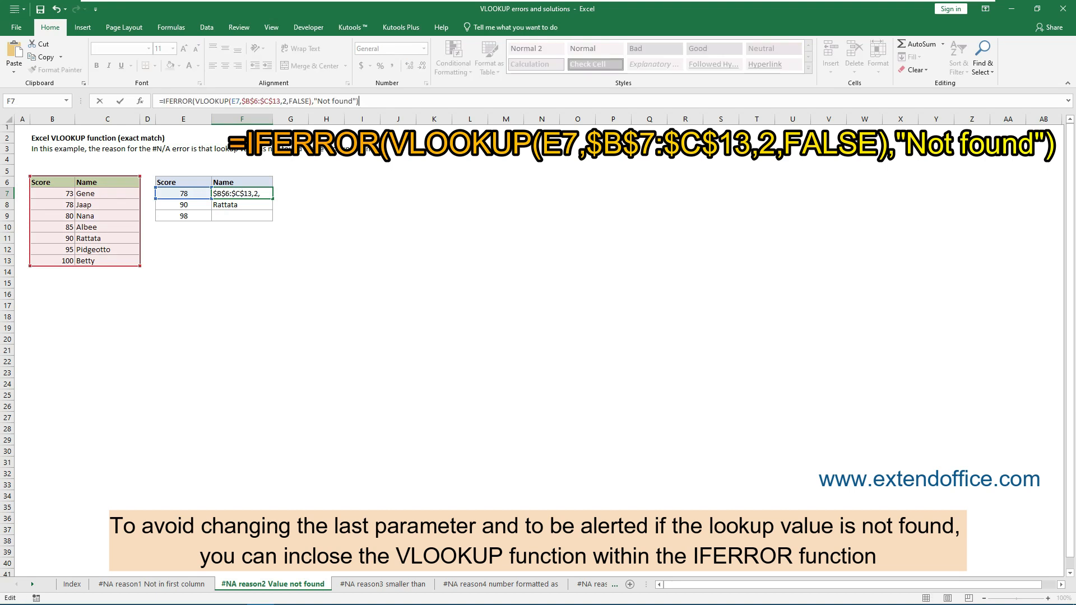
key(Return)
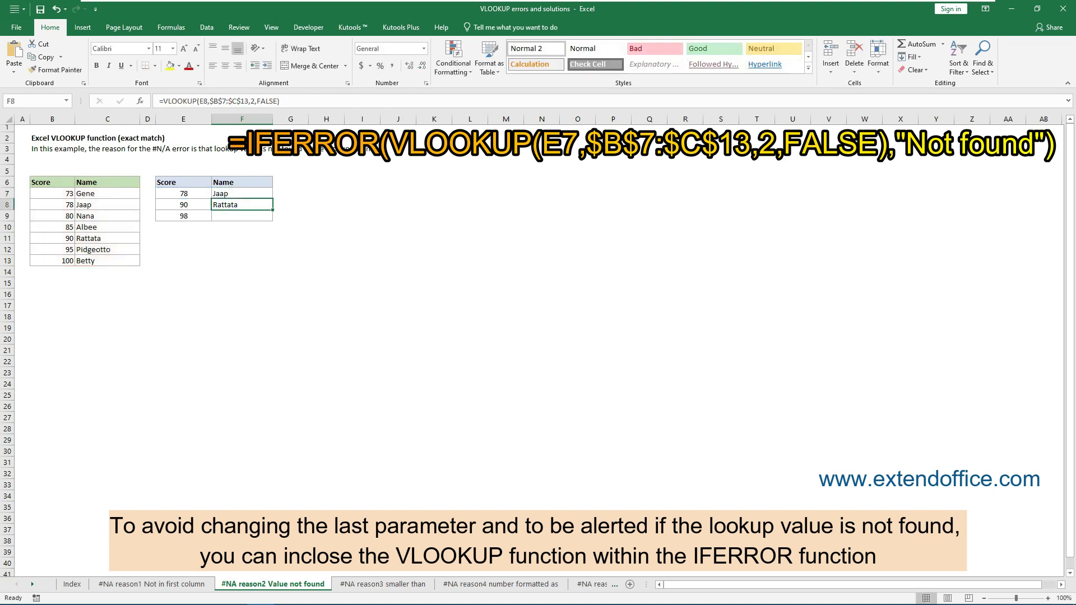
click(252, 194)
drag(273, 198, 272, 221)
click(264, 215)
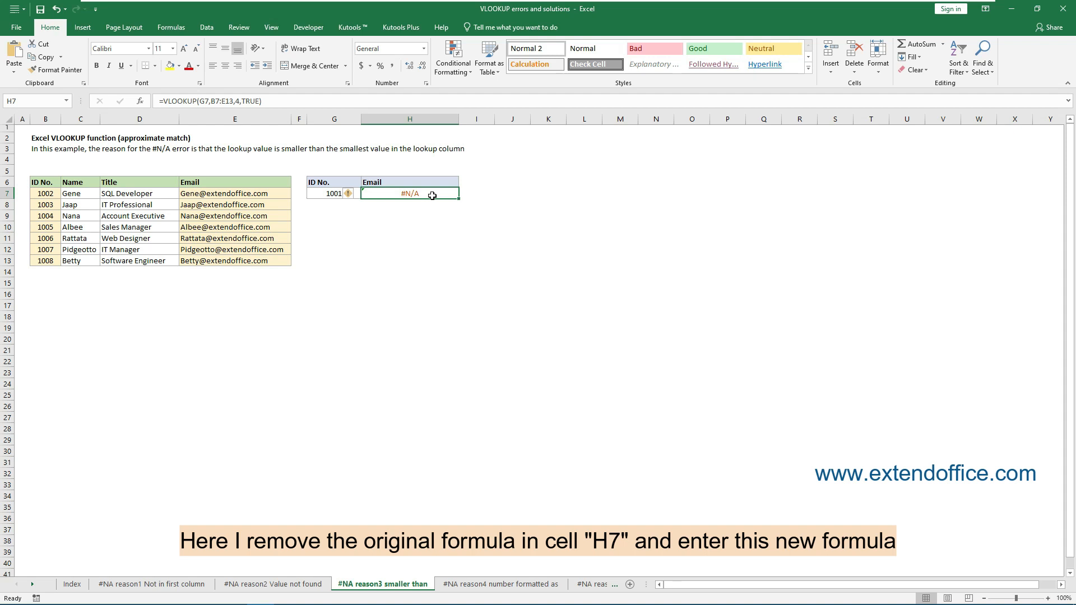
- Replace the formula in H7 with =IFERROR(VLOOKUP(G7,B7:E13,4,TRUE),"Not found")
drag(263, 102, 159, 101)
text(=IFERROR(VLOOKUP(G7,B7:E13,4,TRUE),"Not found"))
click(342, 102)
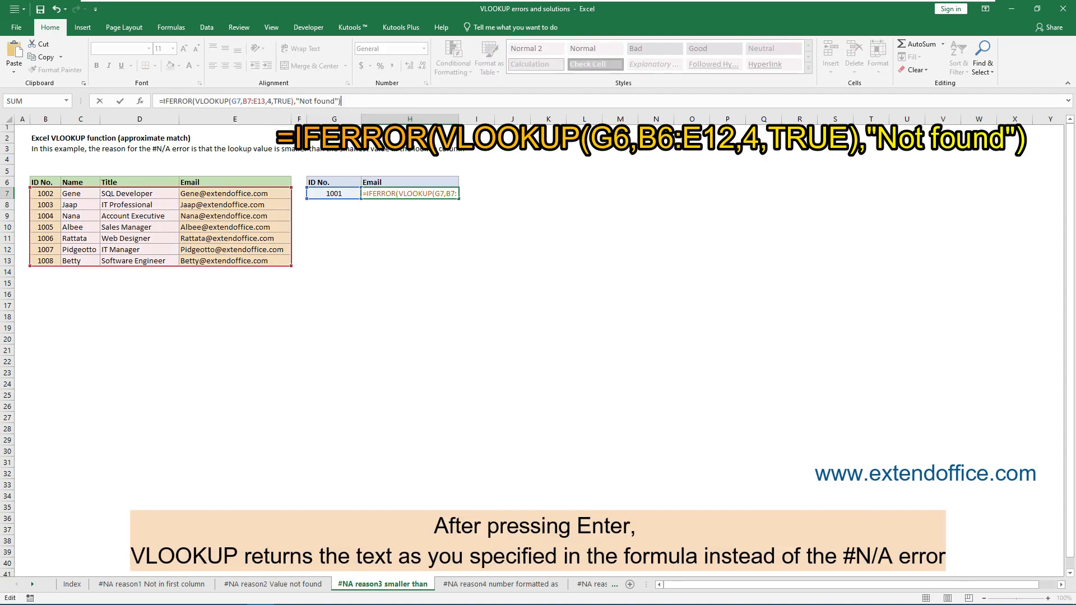
key(Return)
click(424, 192)
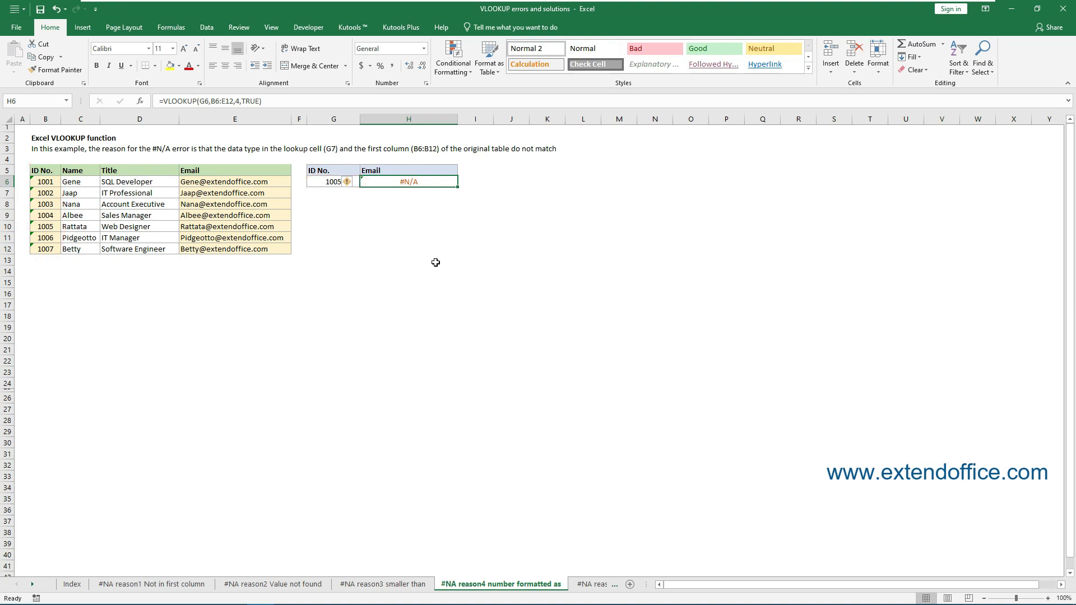
- Convert the text-stored ID 1005 in B10 to a number using the cell's error option Convert to Number
click(72, 281)
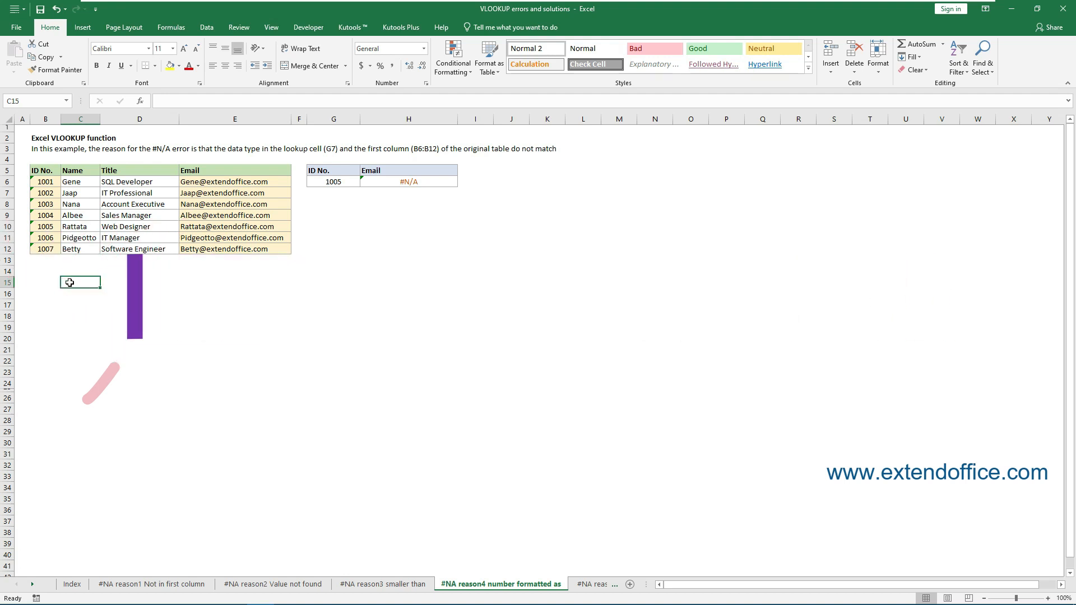
click(48, 227)
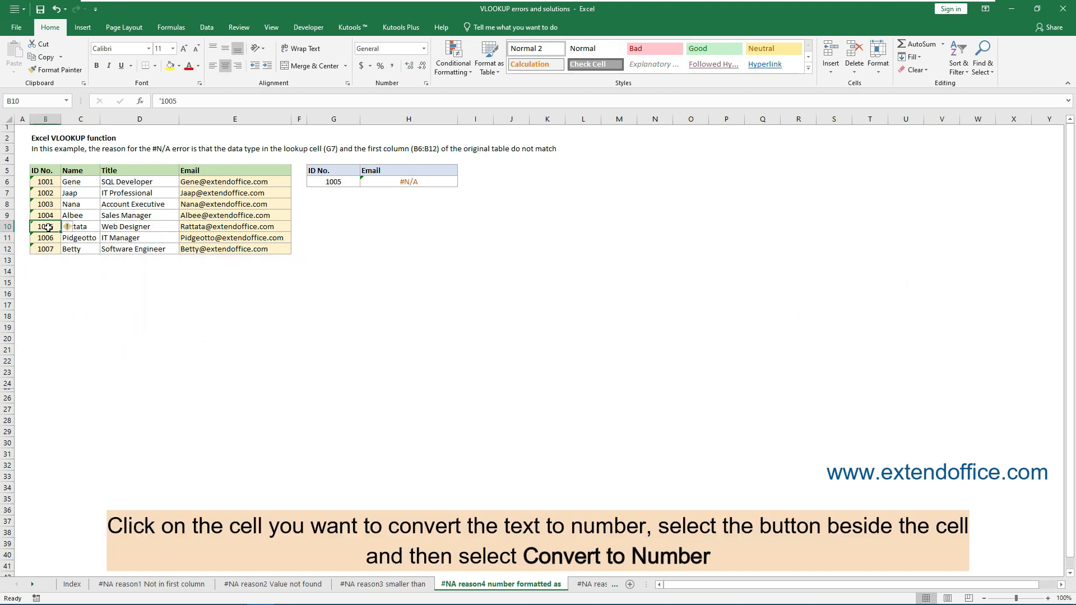
click(74, 229)
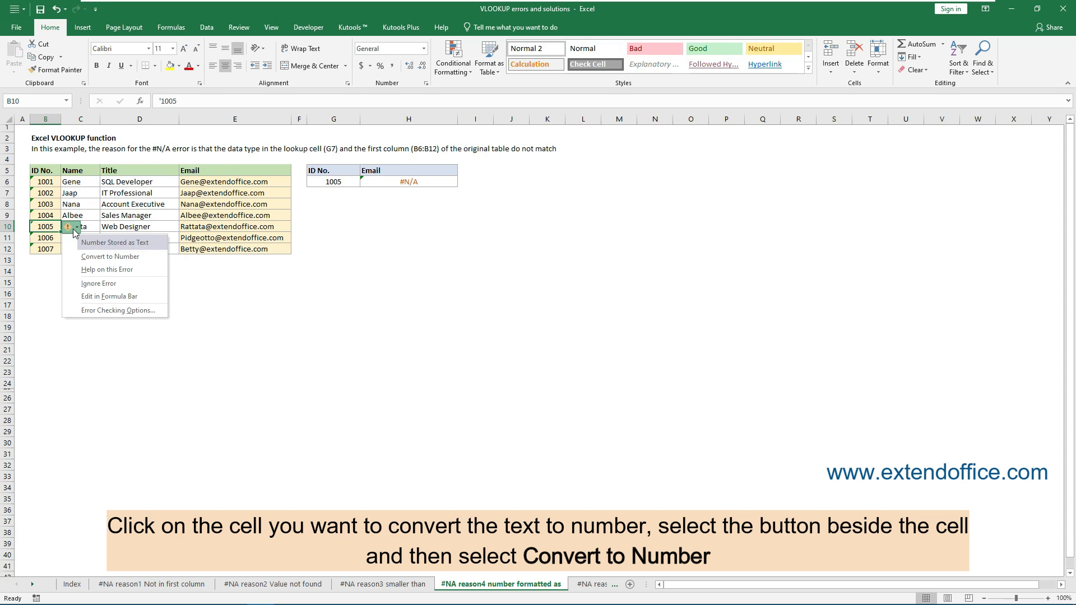
click(107, 257)
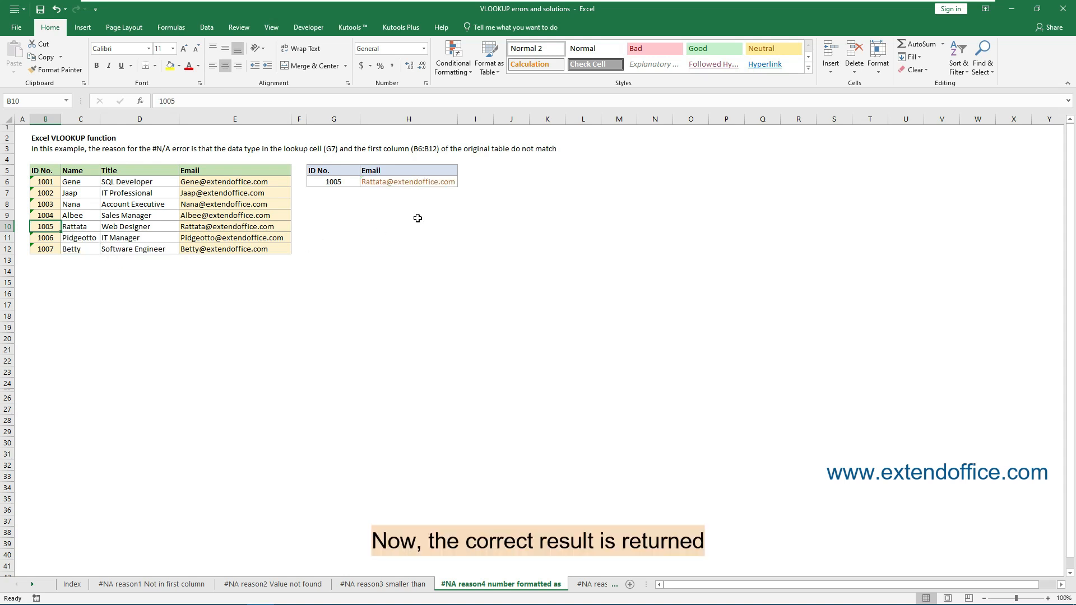
click(432, 184)
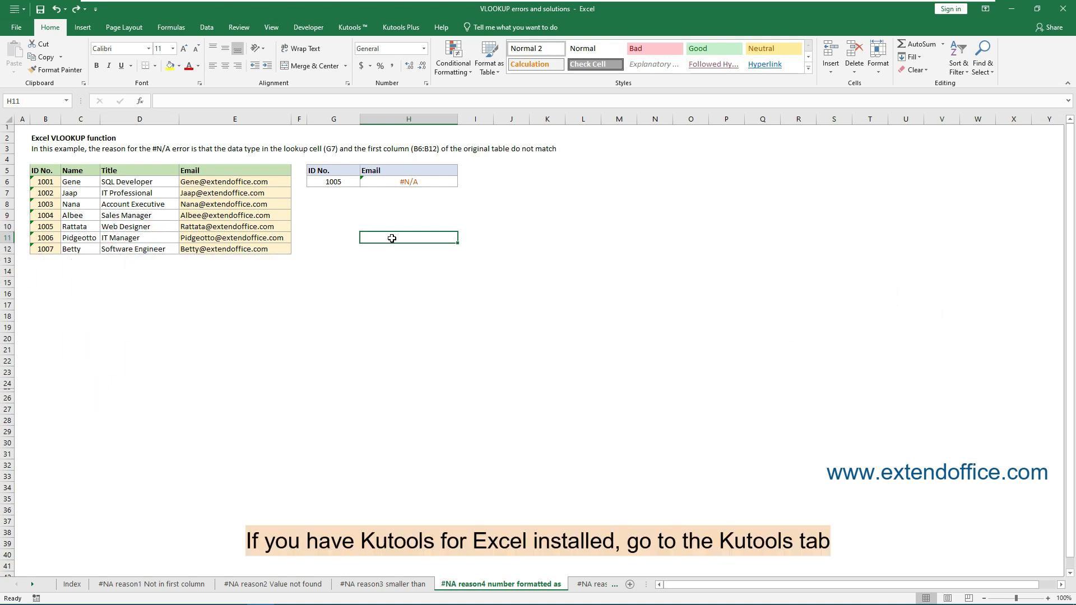
- Convert the IDs in B6:B12 from text to number with the Kutools Convert between Text and Number tool
click(351, 30)
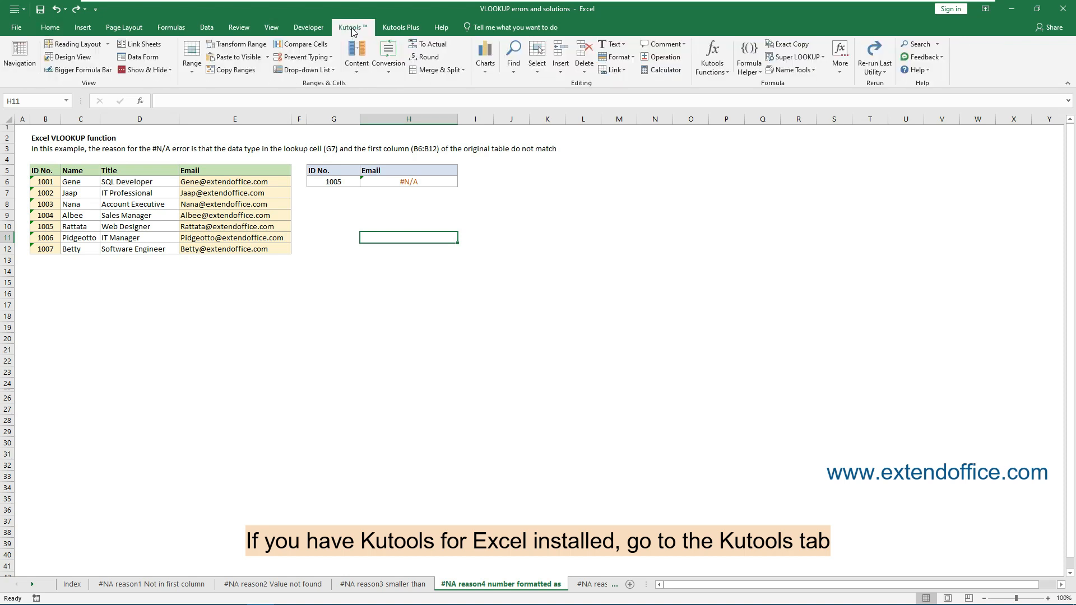
click(394, 76)
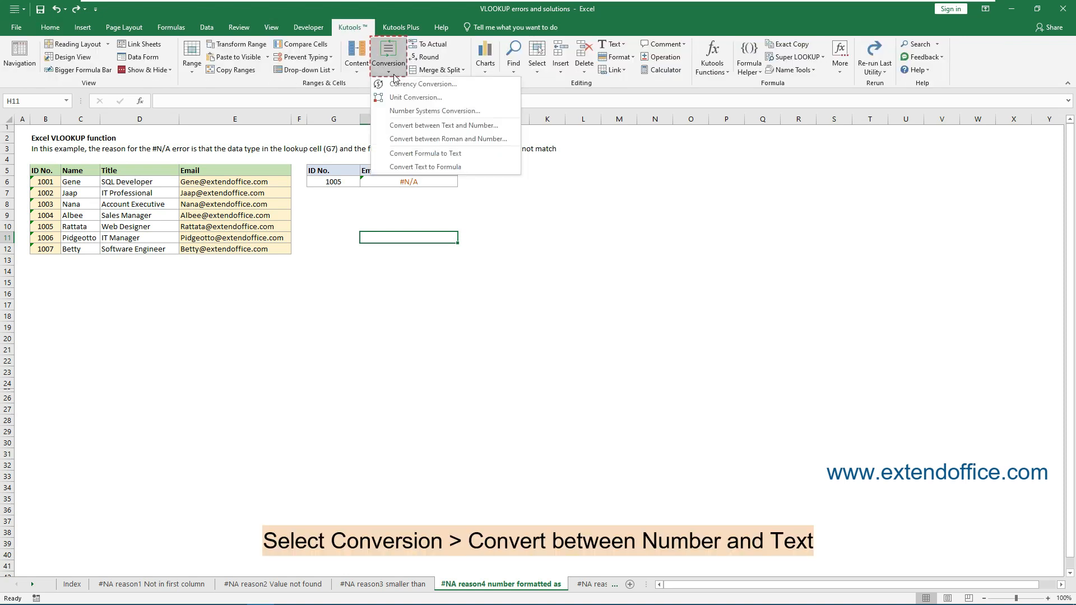
click(417, 126)
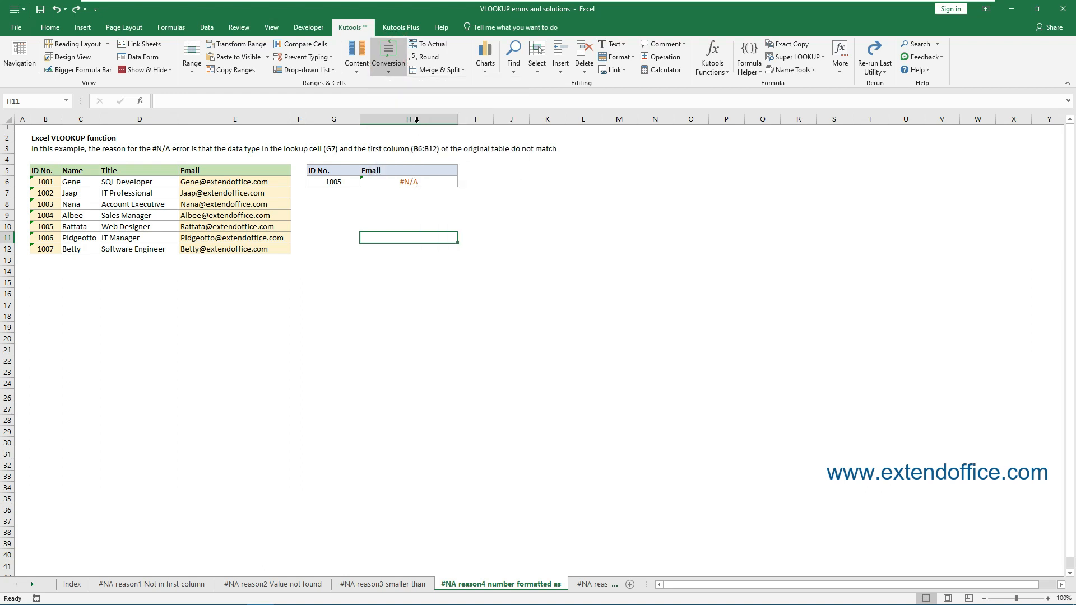
drag(199, 194, 289, 203)
drag(48, 184, 50, 249)
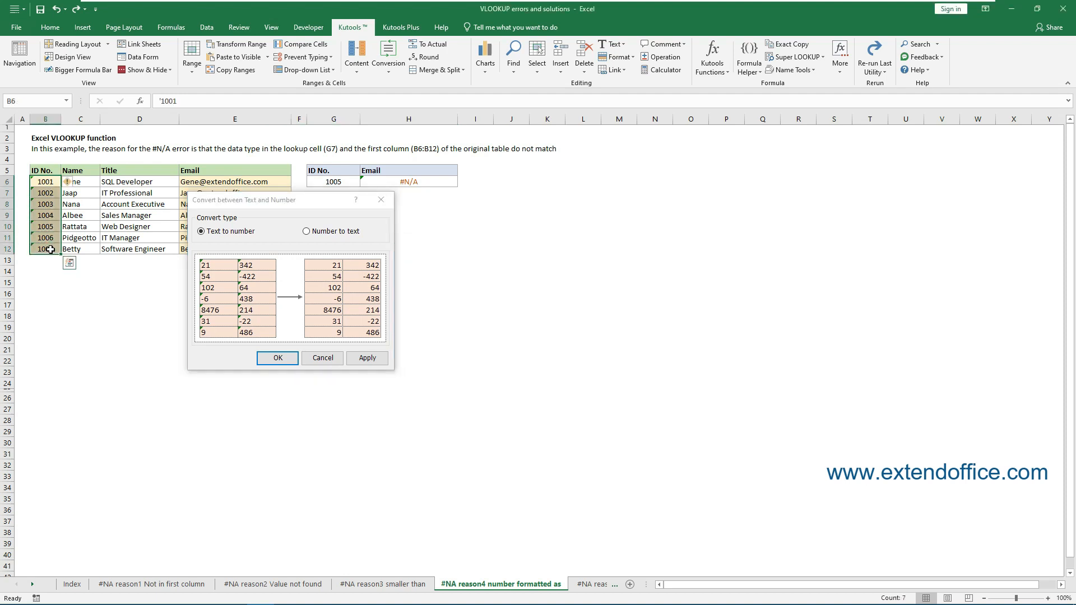
click(218, 236)
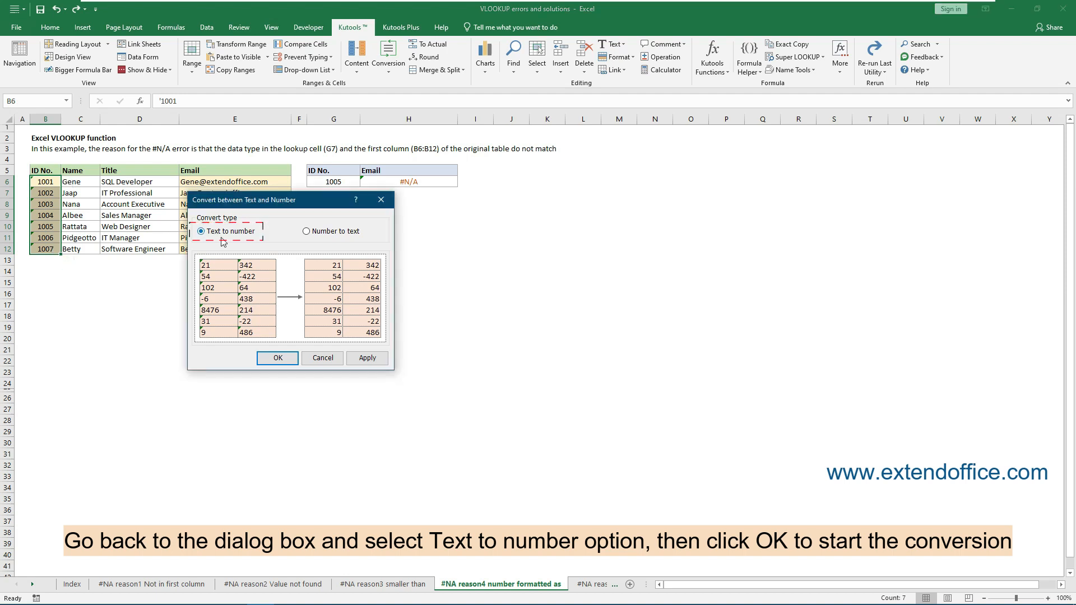
click(275, 358)
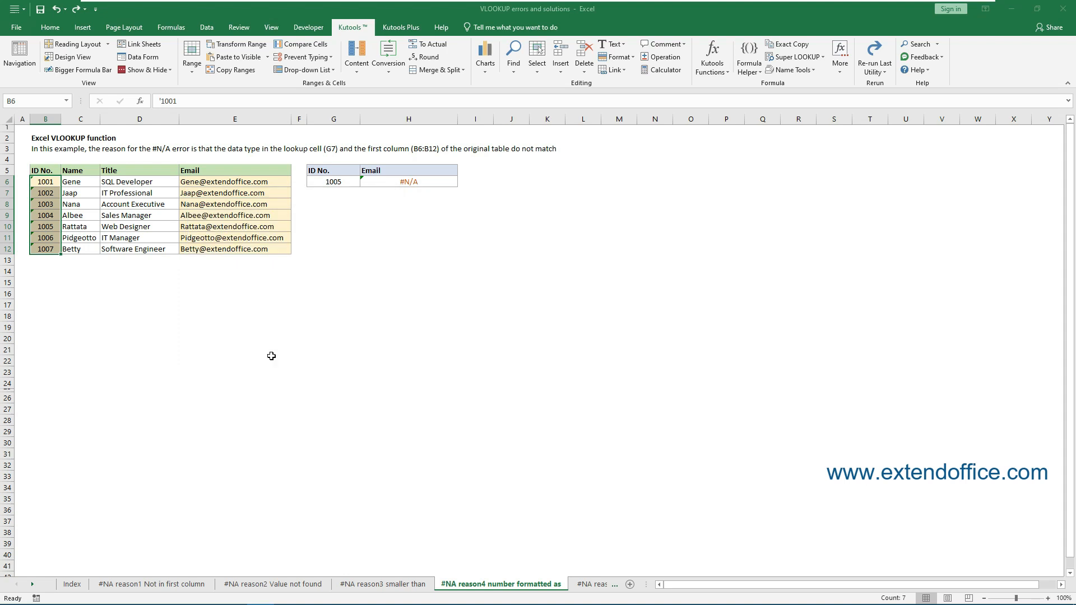
click(413, 186)
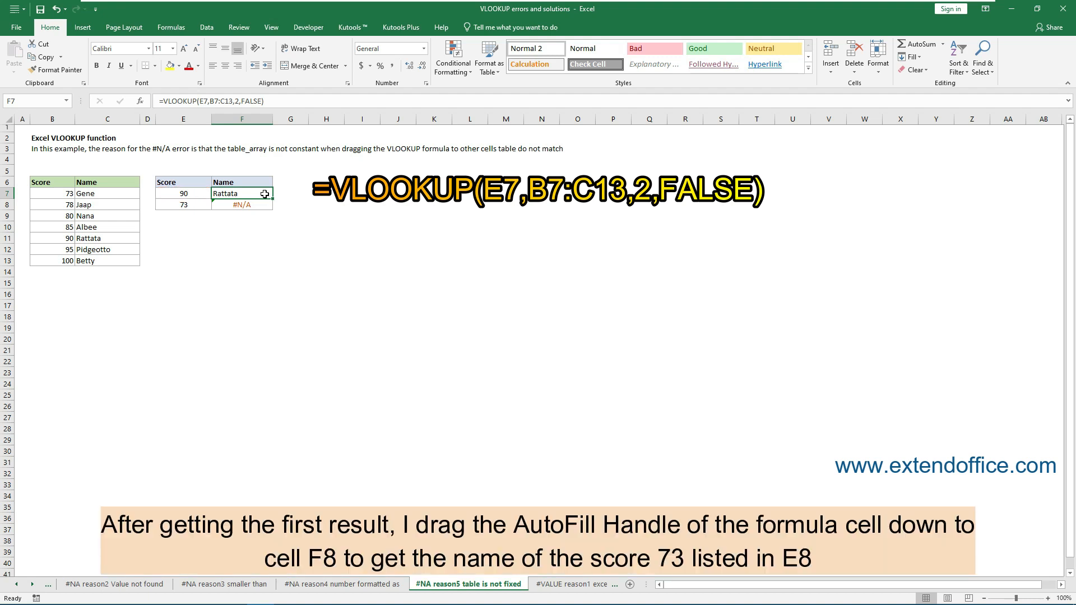
- Fill the VLOOKUP formula from F7 down to F8 and inspect F8's formula
drag(273, 199, 273, 211)
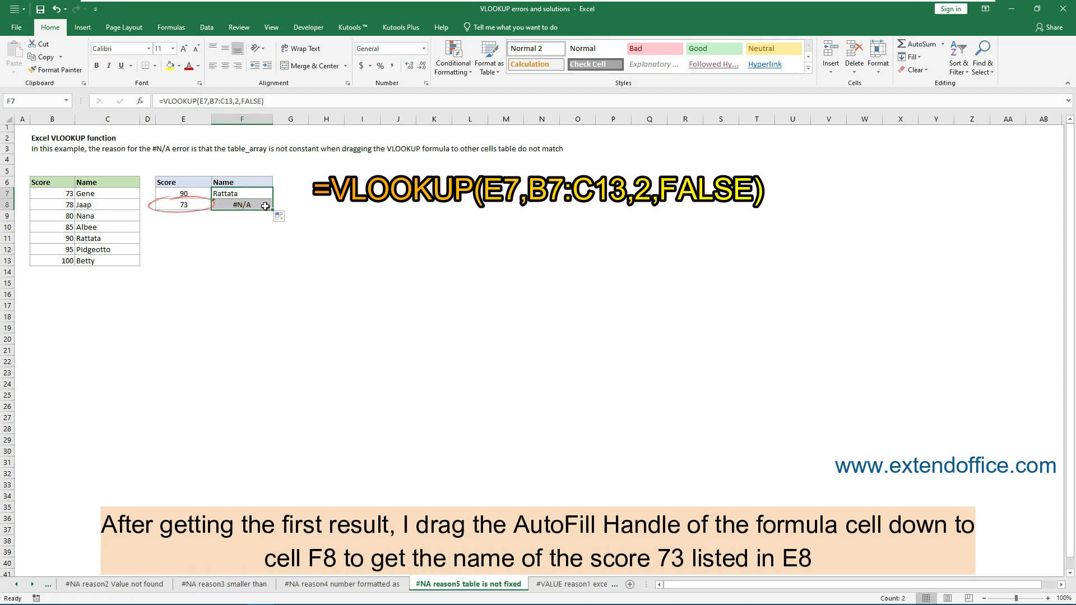
click(265, 204)
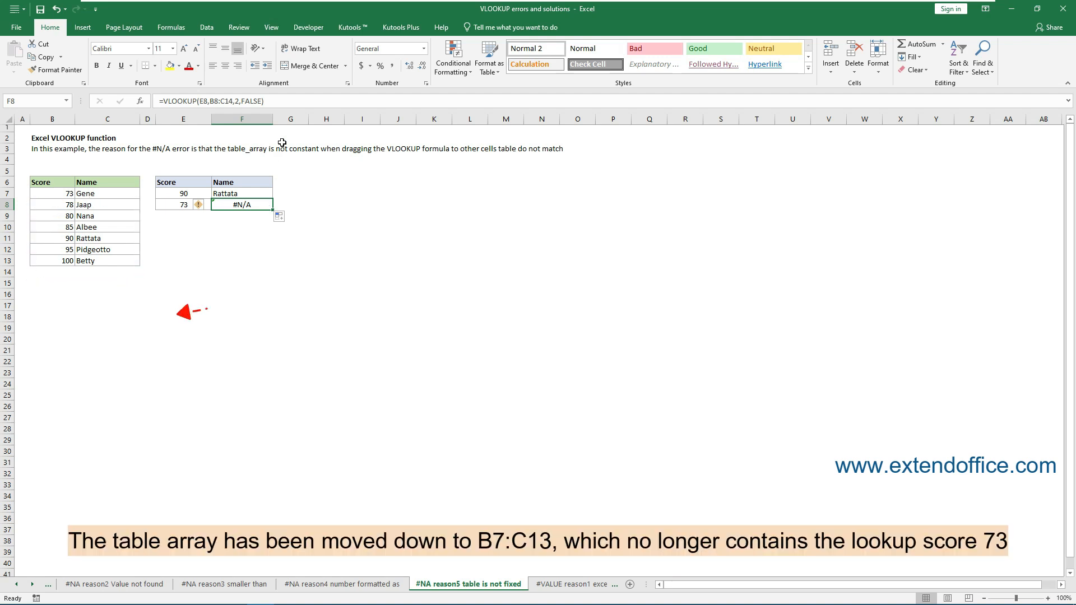
double_click(265, 204)
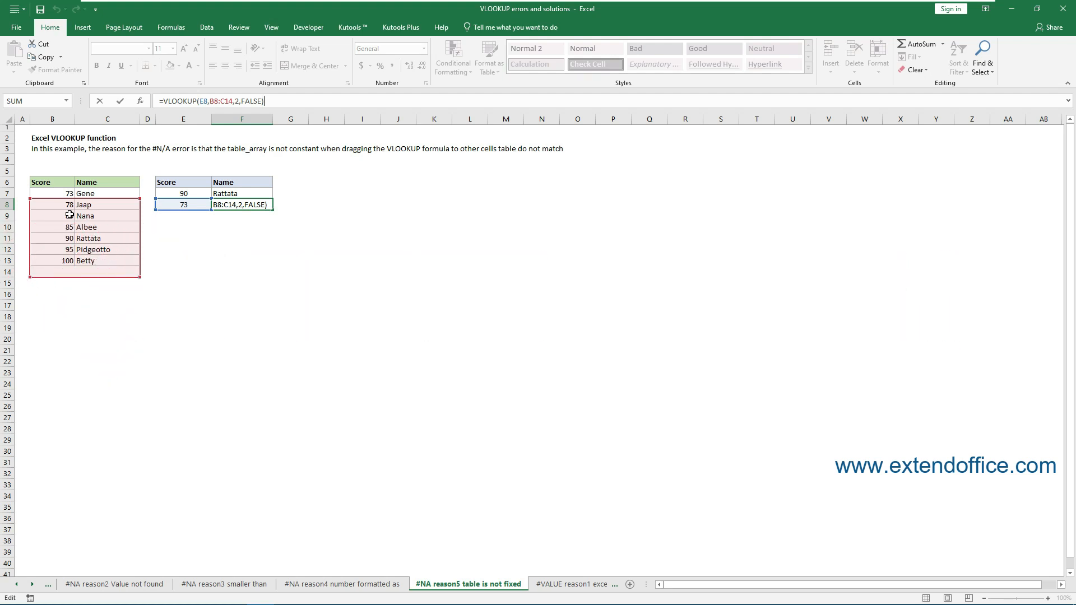
click(253, 192)
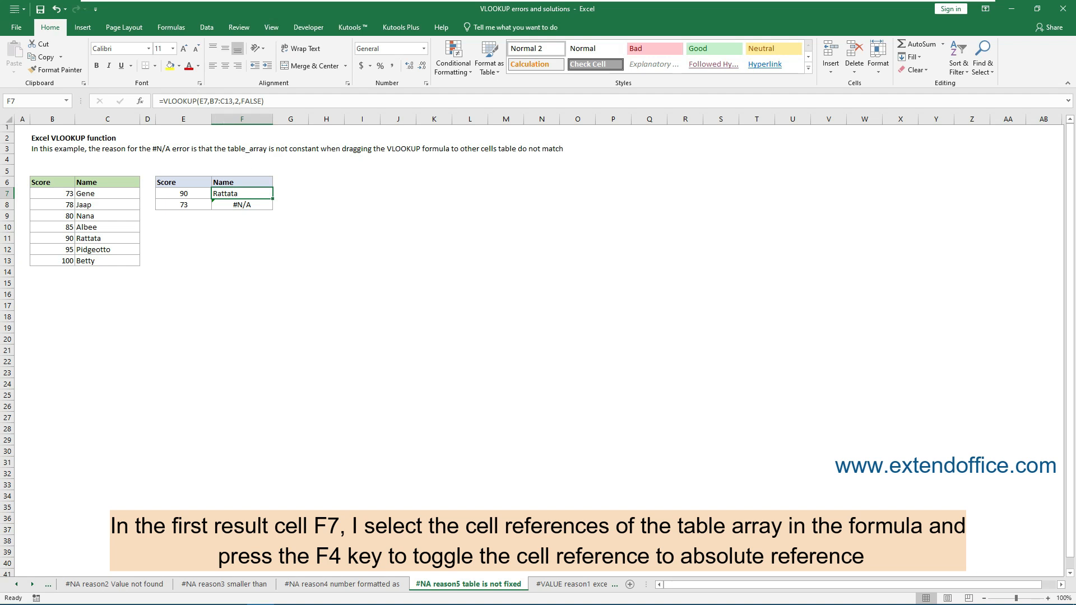
- Make the table array in F7's formula absolute as $B$7:$C$13
click(220, 102)
drag(210, 101, 241, 101)
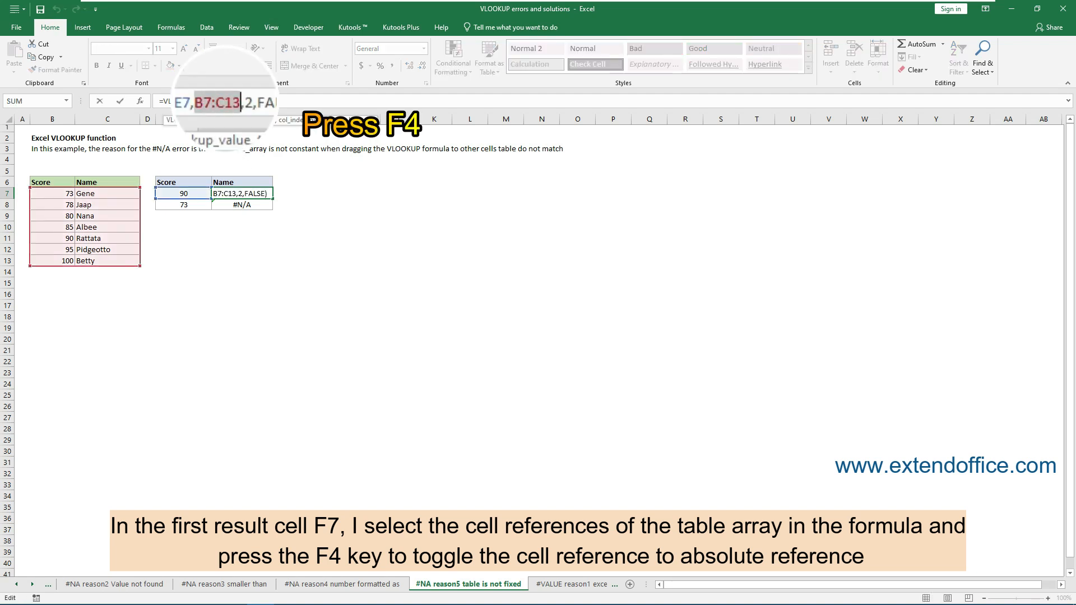
key(F4)
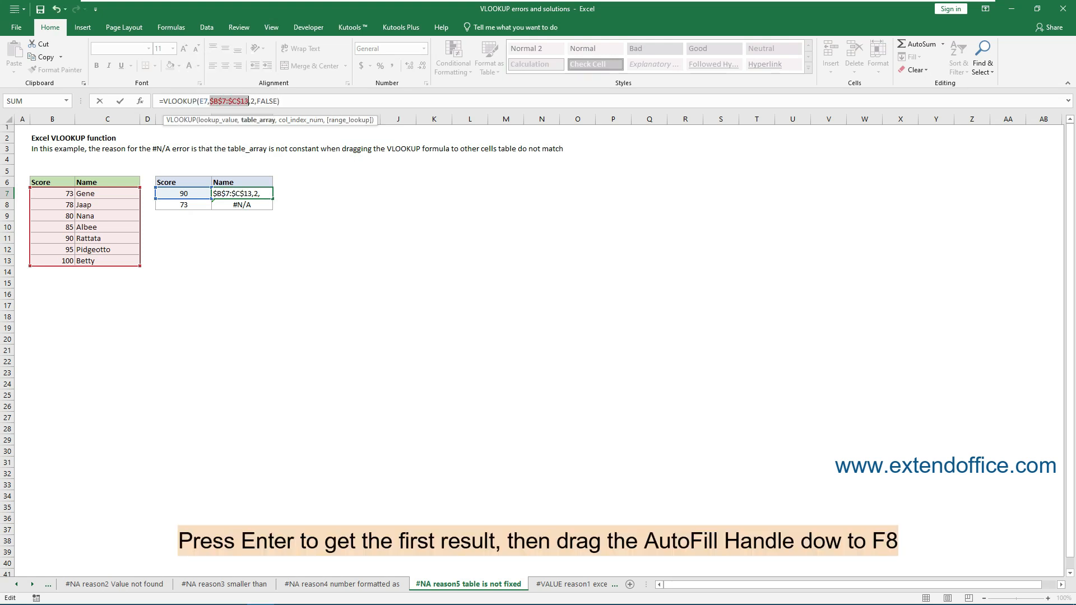
key(Return)
click(261, 191)
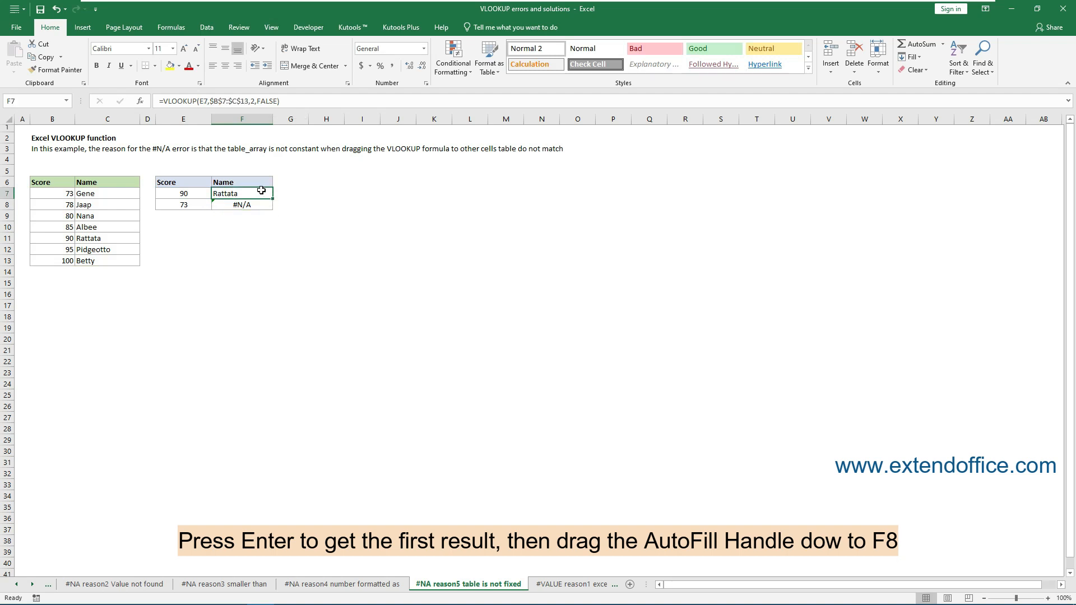
- Fill the VLOOKUP formula with the absolute table array from F7 down to F8
drag(274, 198, 273, 209)
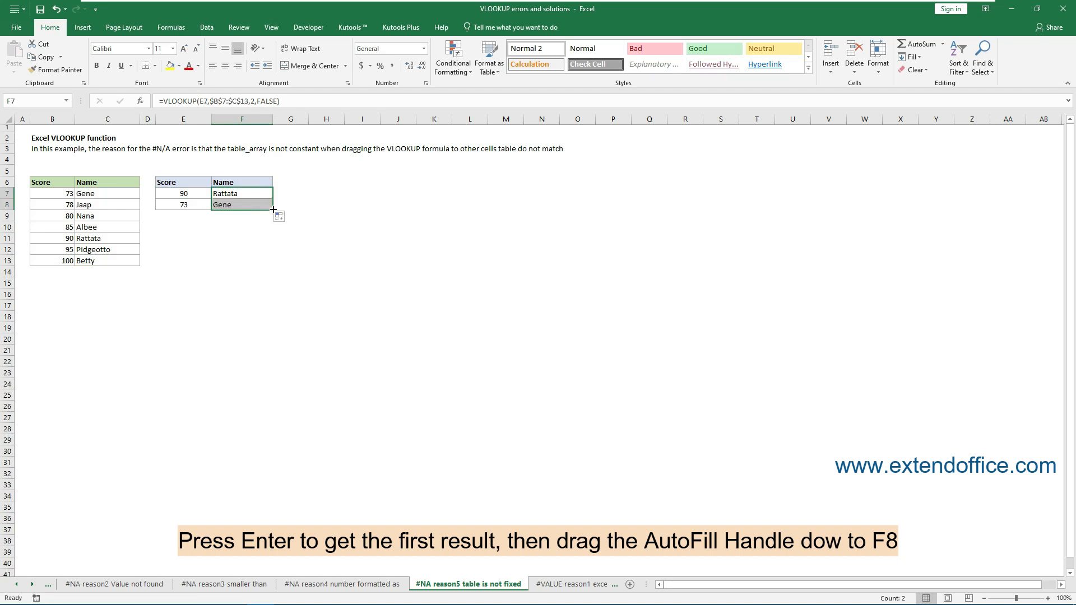
click(252, 204)
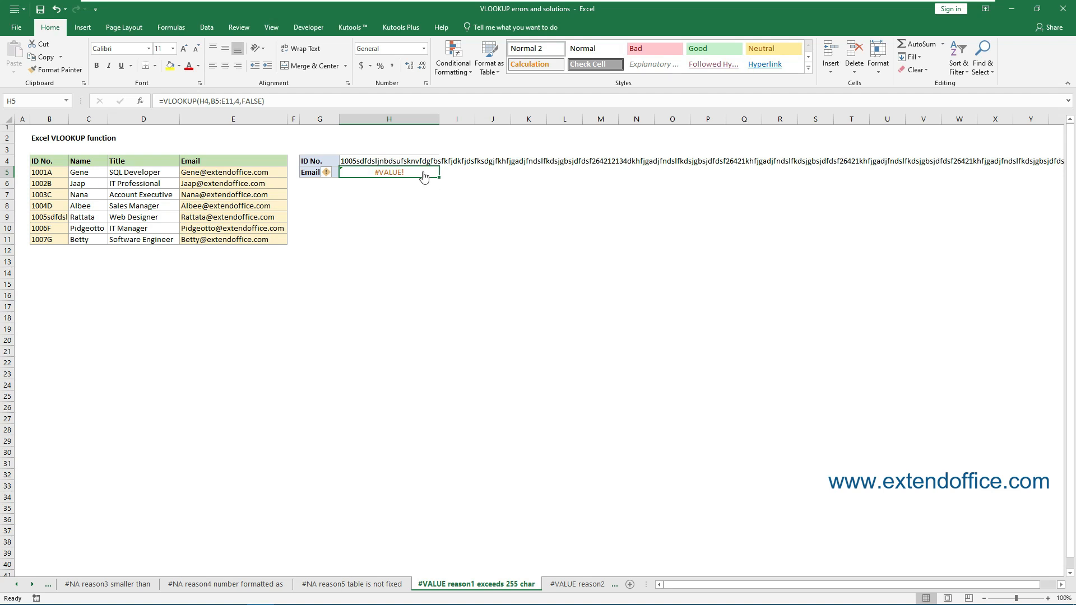
- Replace H5's formula with =INDEX(E5:E11, MATCH(TRUE, INDEX(B5:B11=H4, 0), 0))
drag(265, 101, 158, 101)
key(BackSpace)
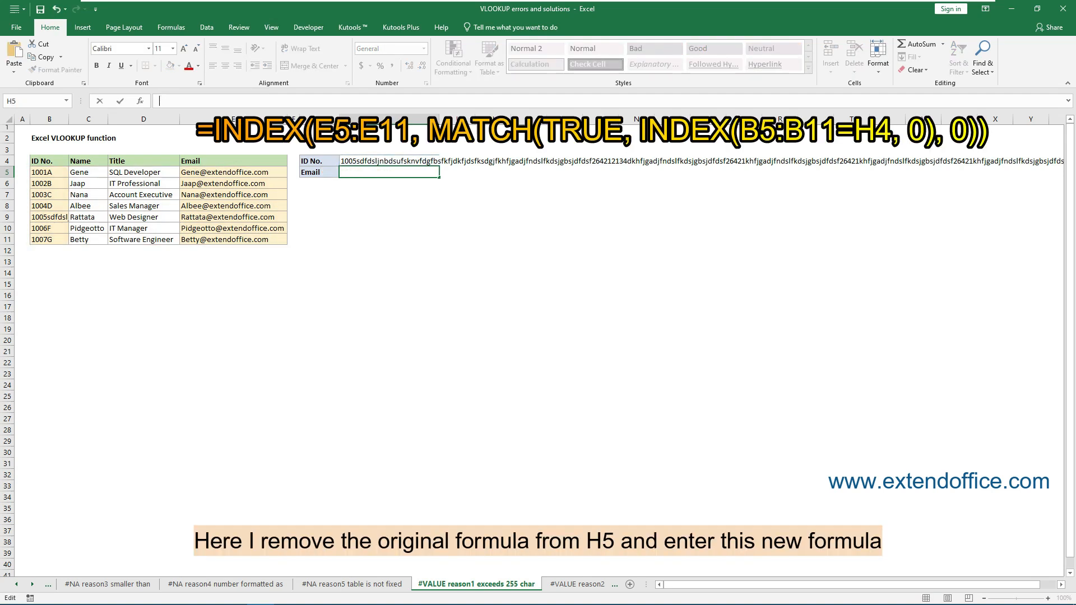
text(=INDEX(E5:E11, MATCH(TRUE, INDEX(B5:B11=H4, 0), 0)))
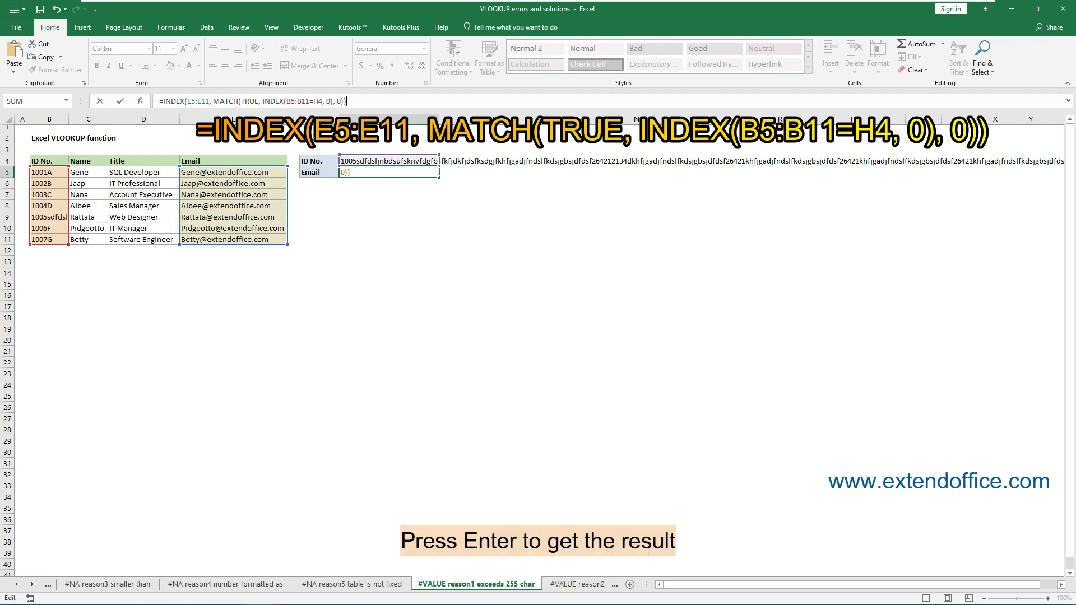
key(Return)
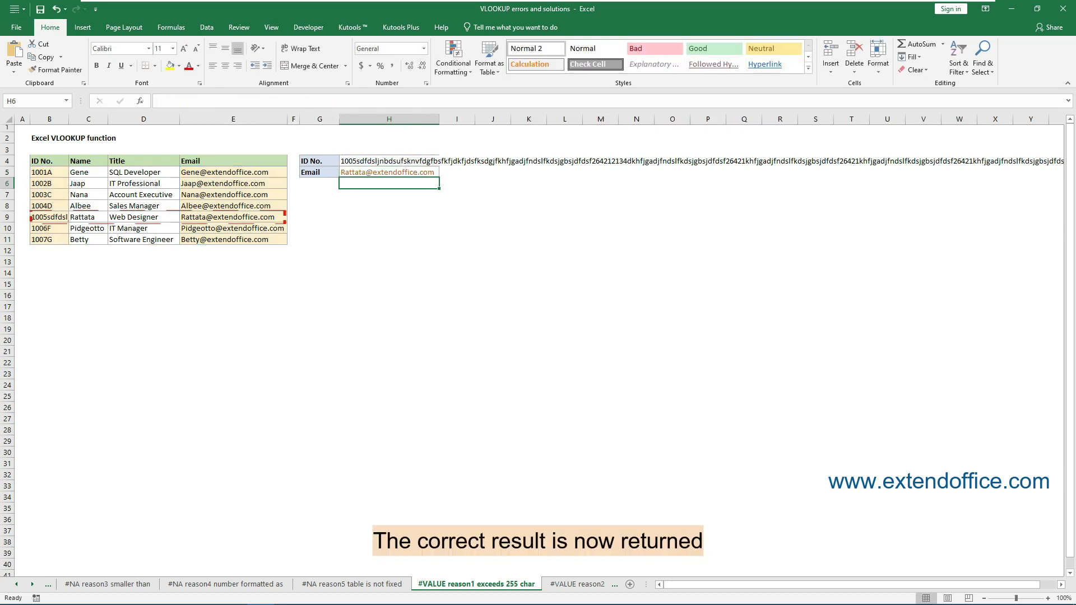
click(435, 173)
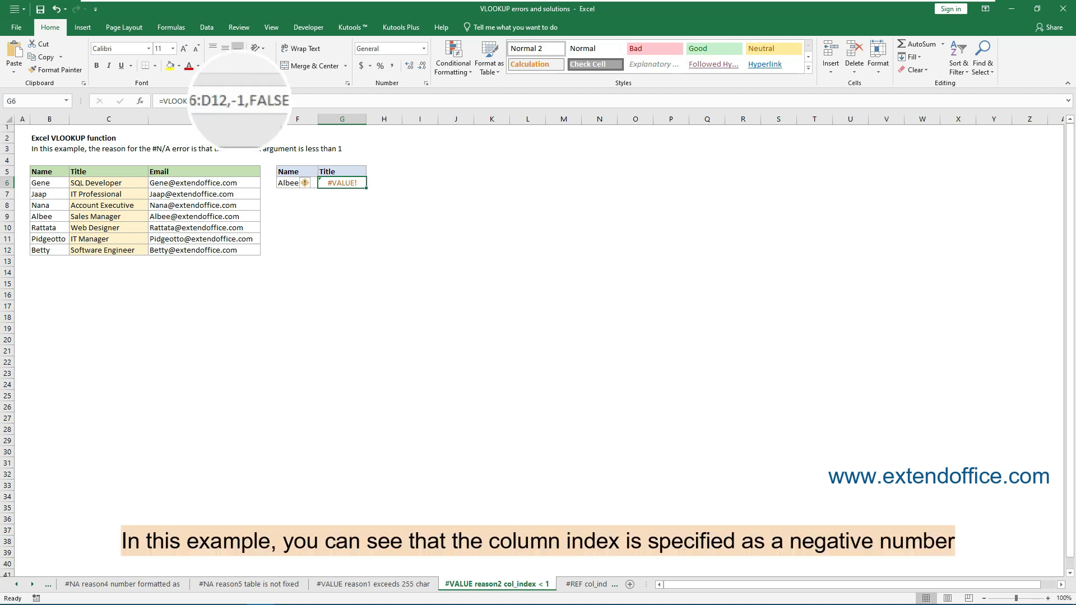
- Set the column index in G6's VLOOKUP formula to 2 and widen column G slightly
click(236, 101)
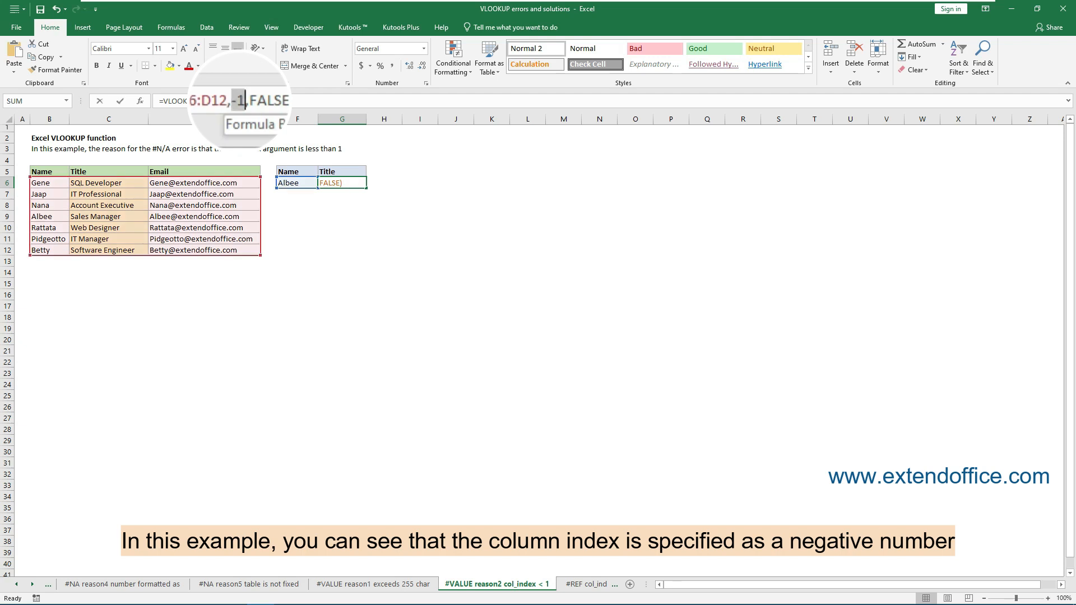
key(Return)
click(362, 184)
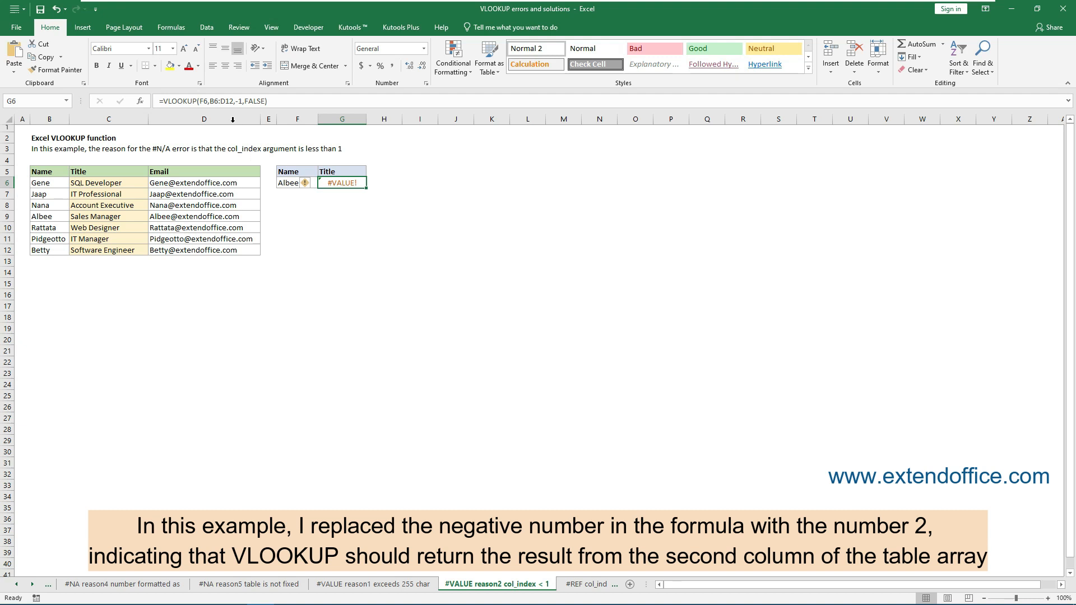
click(234, 101)
drag(232, 101, 240, 101)
text(2)
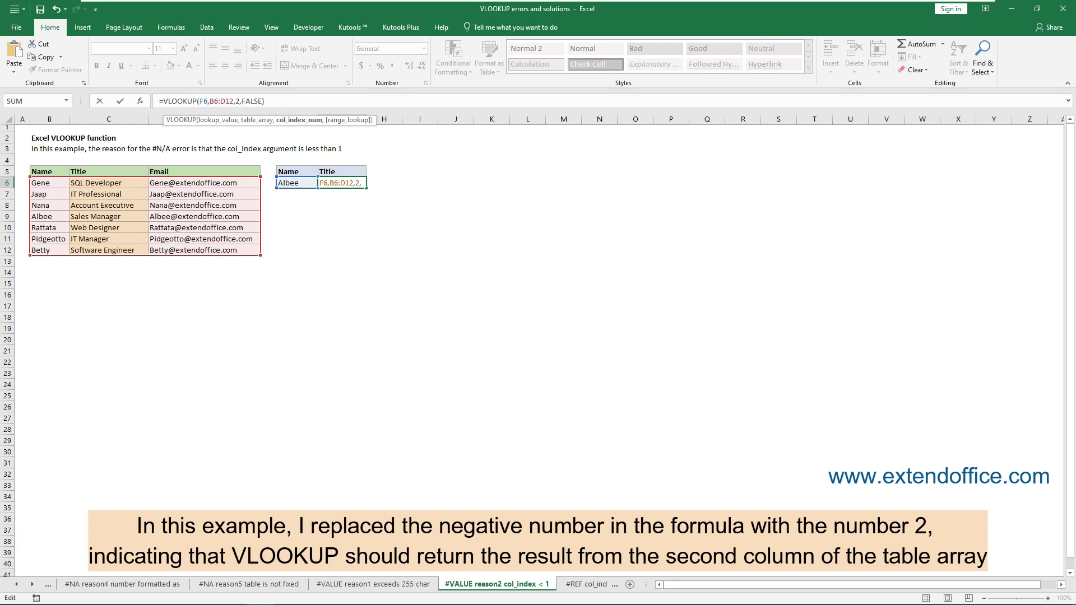
key(Return)
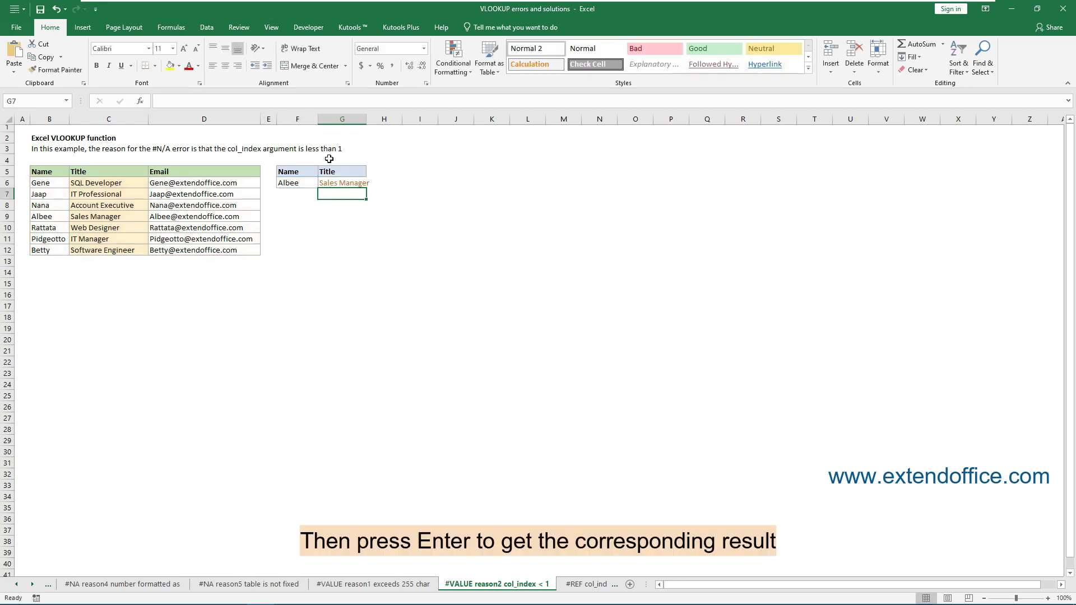
click(344, 183)
drag(367, 120, 376, 121)
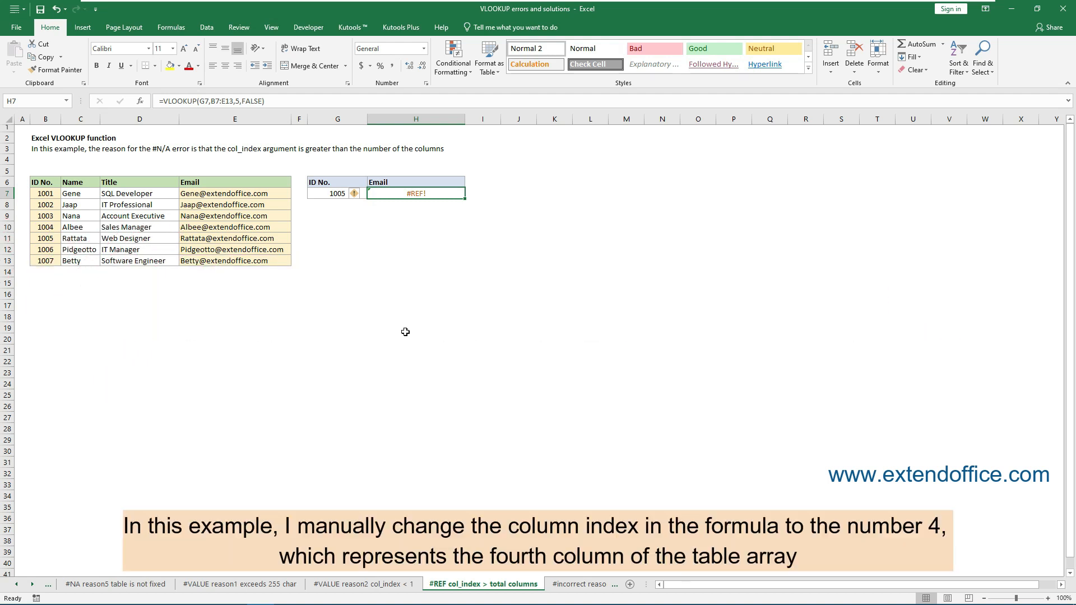
- Set the column index in H7's VLOOKUP formula to 4, then undo that change
drag(235, 101, 239, 101)
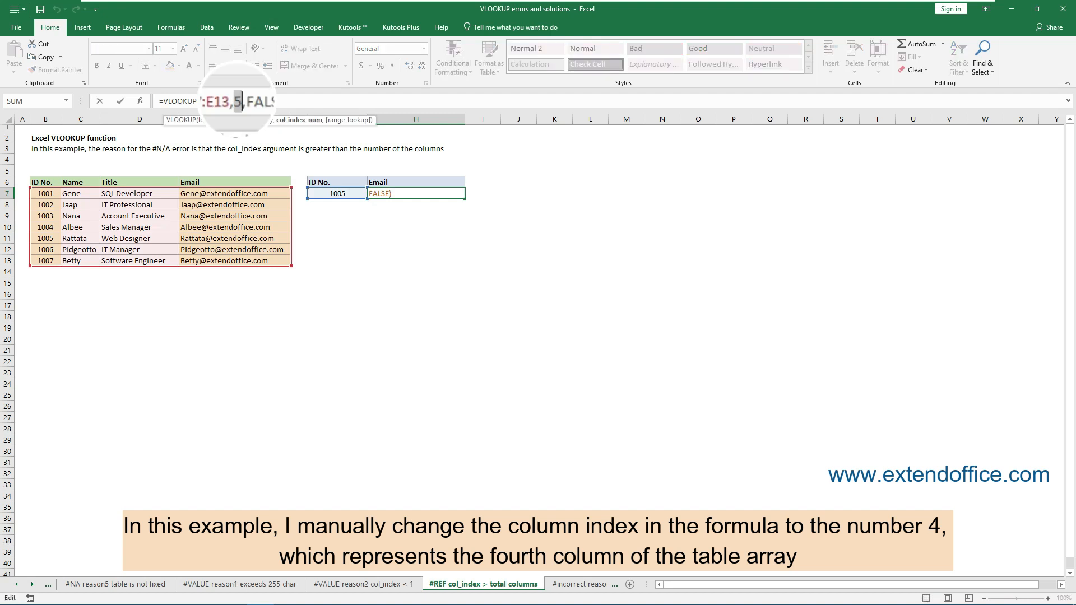
text(4)
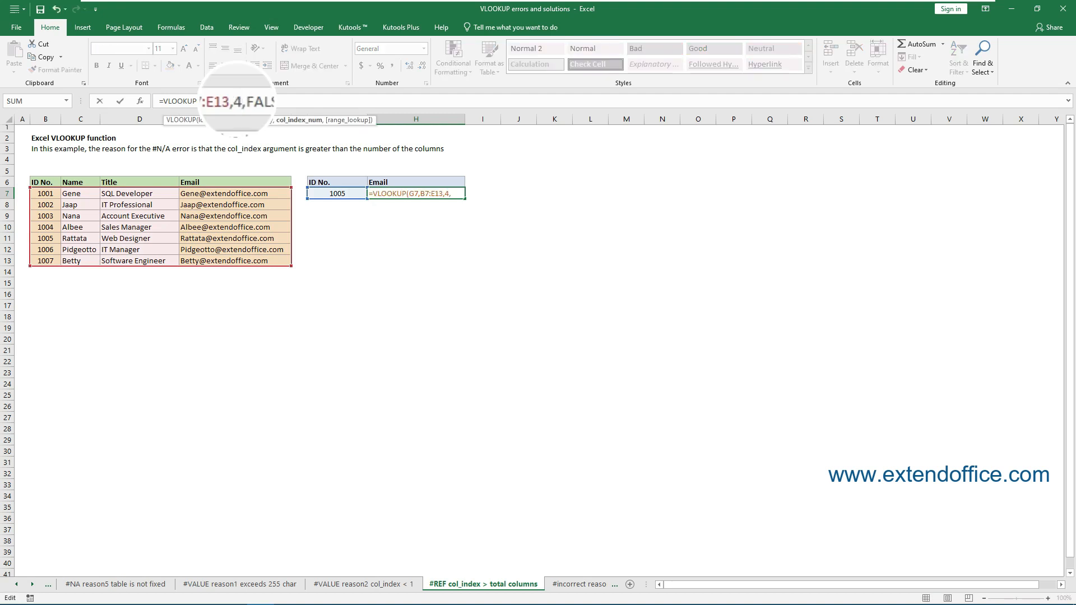
key(Return)
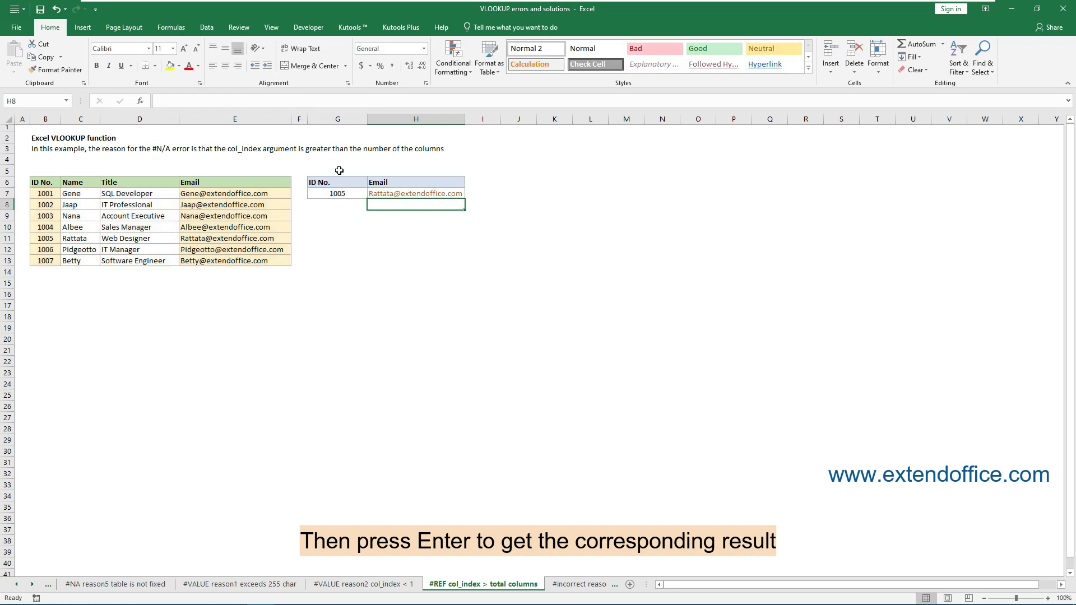
click(409, 194)
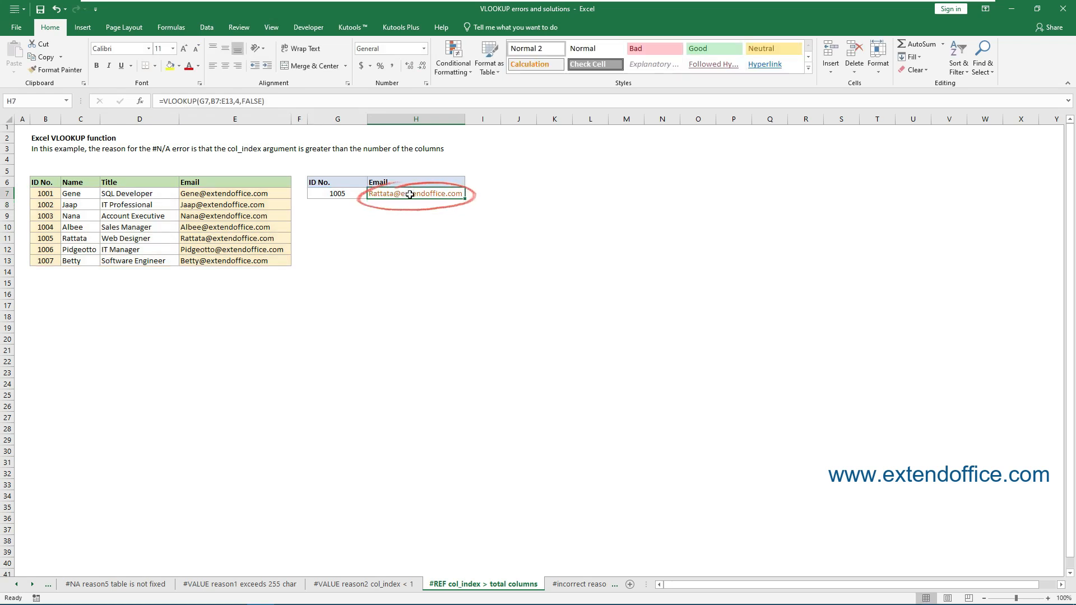
key(ctrl+z)
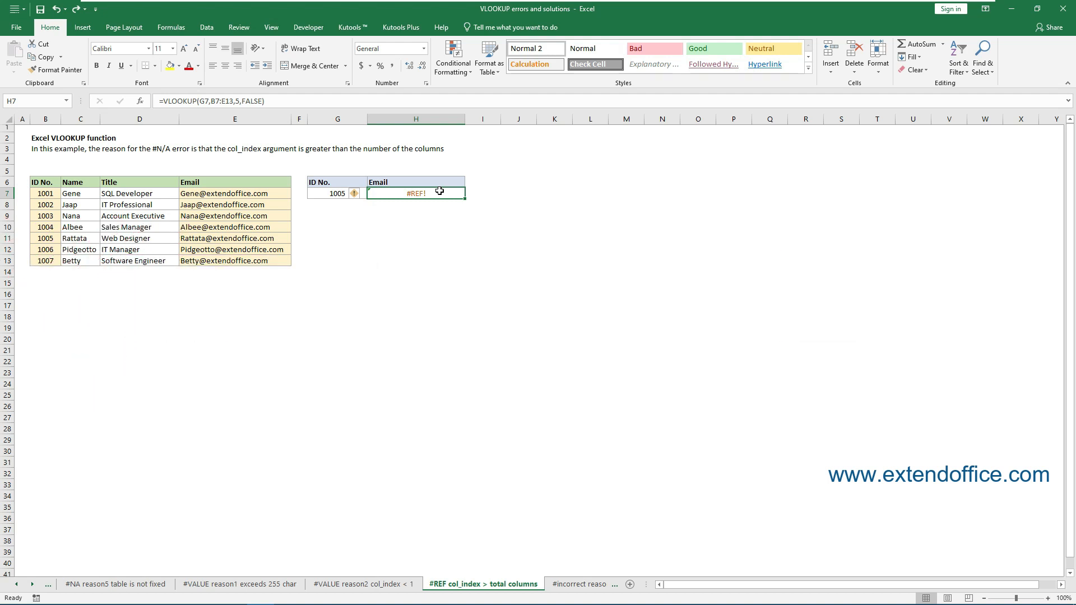
- Replace H7's formula with =VLOOKUP(G7,B7:E13,MATCH("Email",B6:E6,0),FALSE)
drag(264, 100, 151, 103)
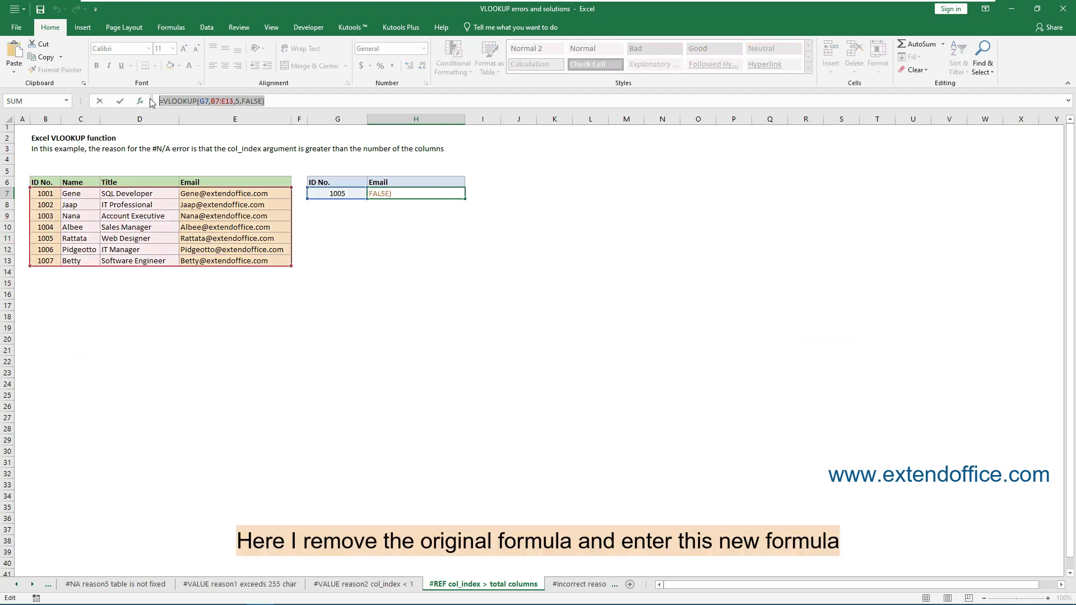
text(=VLOOKUP(G7,B7:E13,MATCH("Email",B6:E6,0),FALSE))
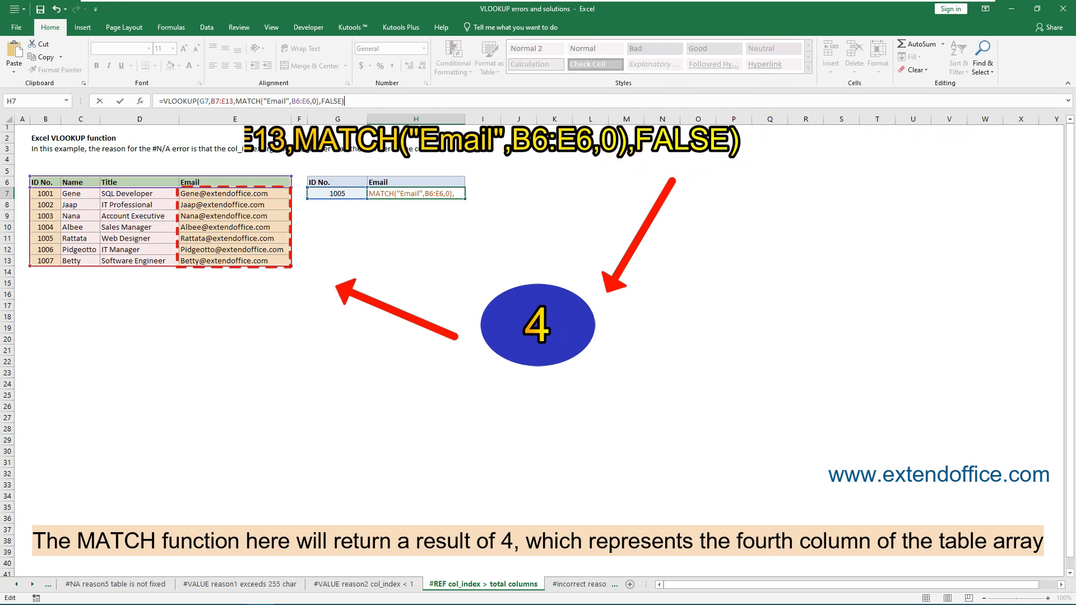
key(Return)
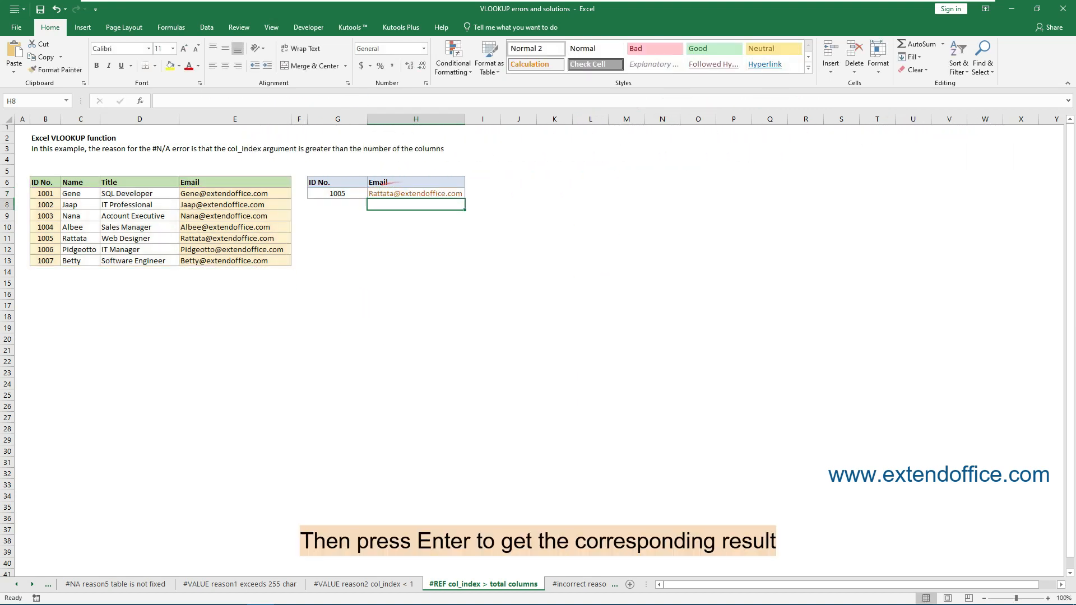
click(452, 195)
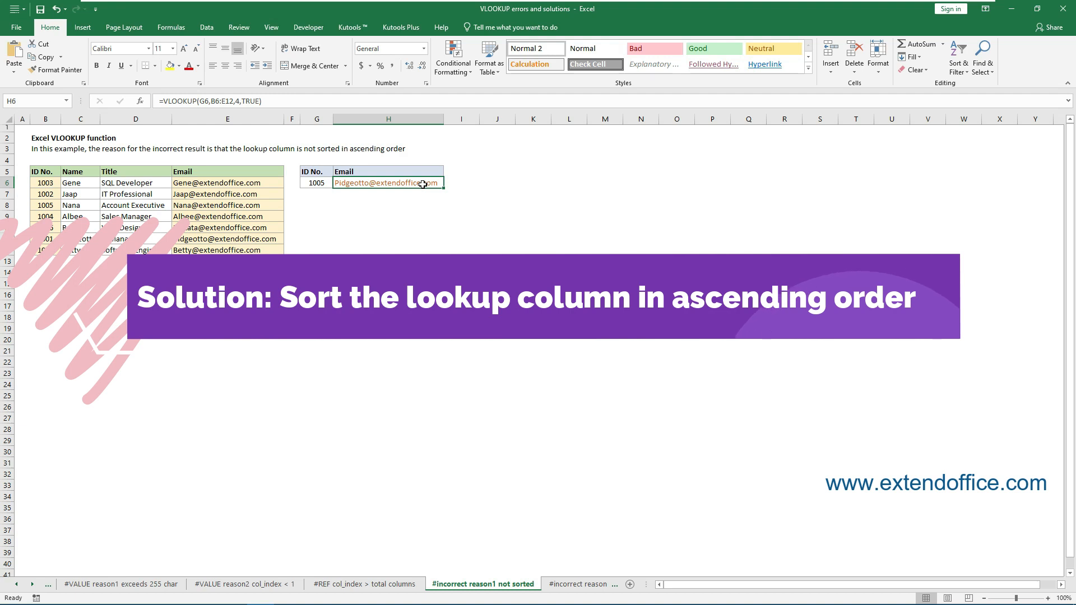
- Sort the ID No. column B6:B12 smallest to largest, expanding the selection to the whole table
click(102, 273)
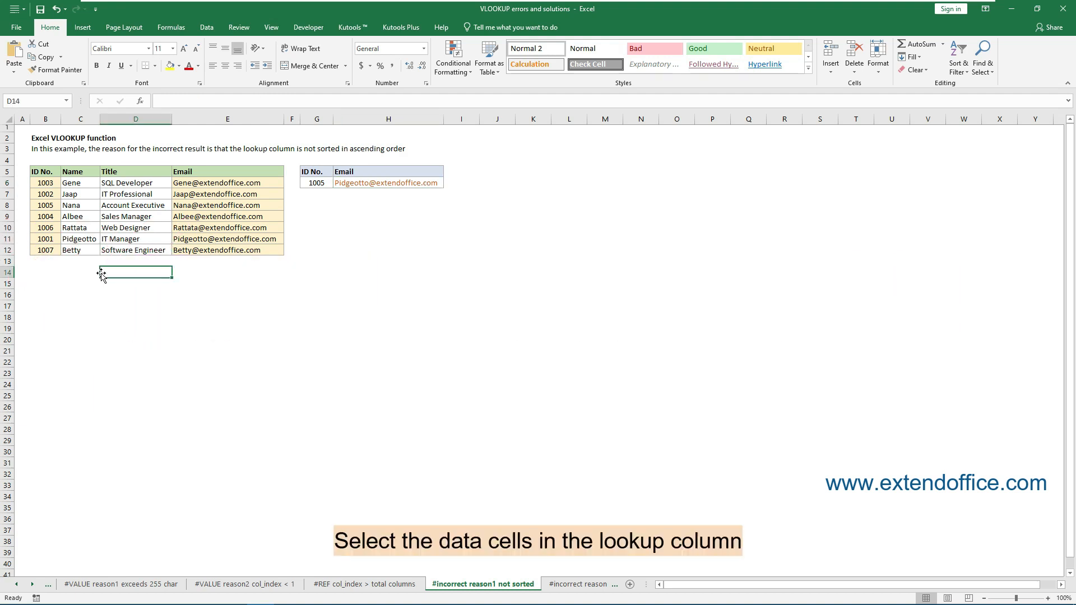
drag(43, 186, 45, 250)
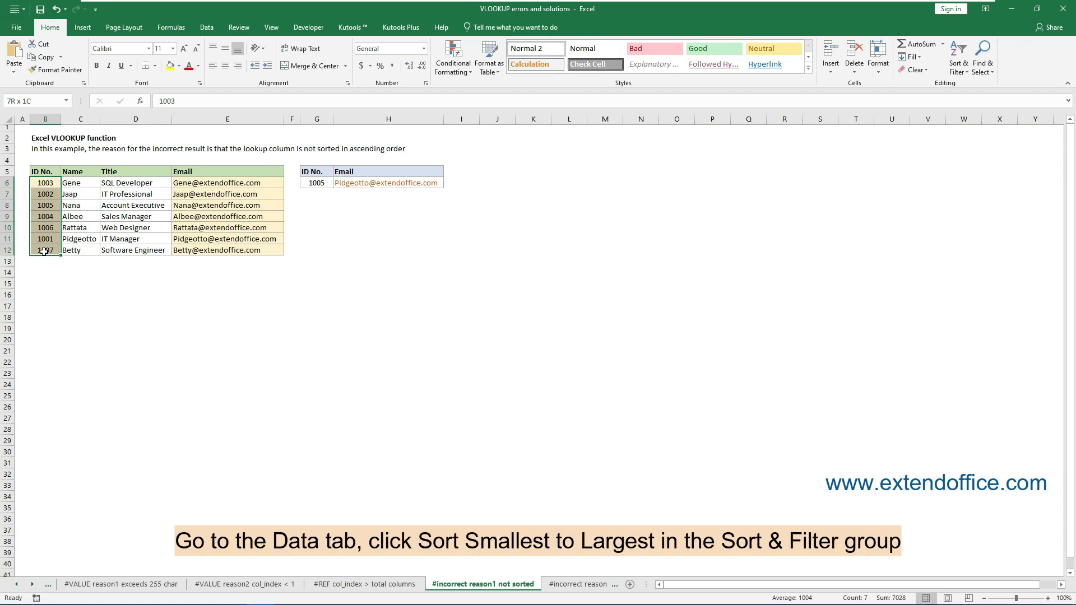
click(207, 27)
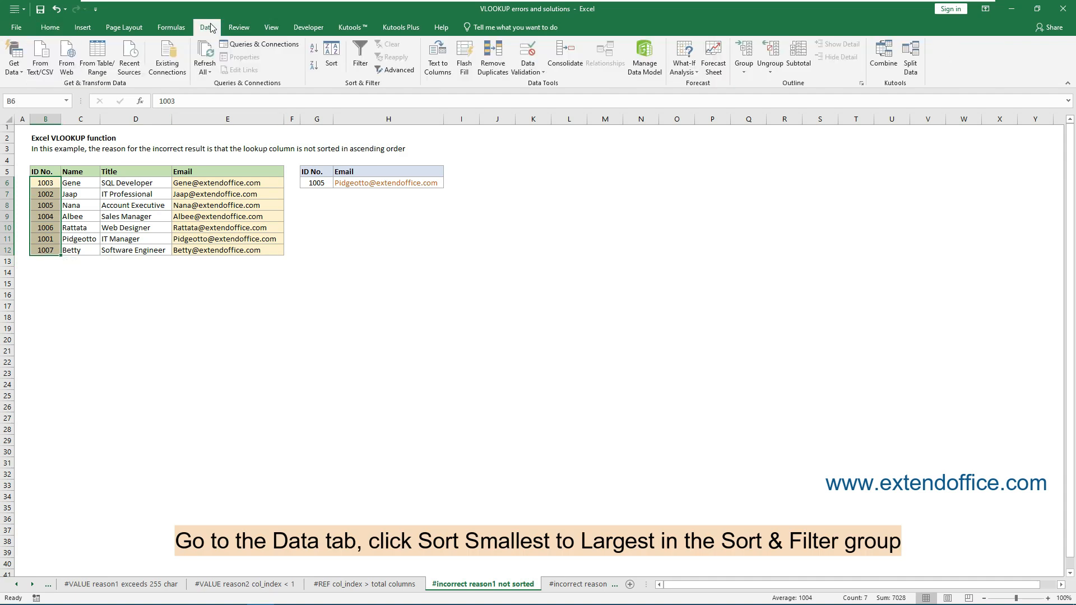
click(314, 50)
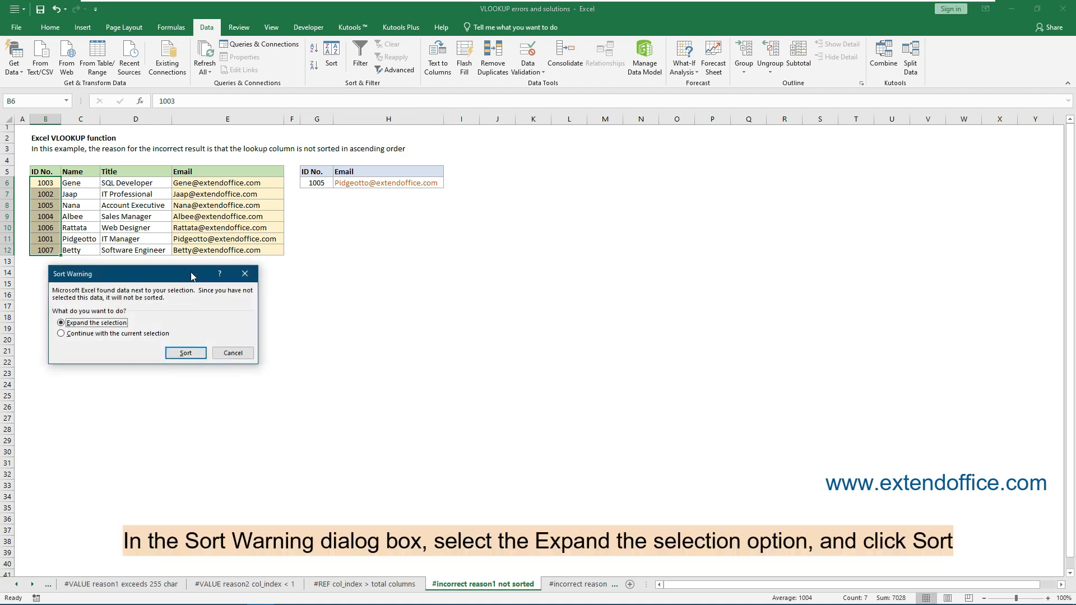
drag(191, 276, 228, 273)
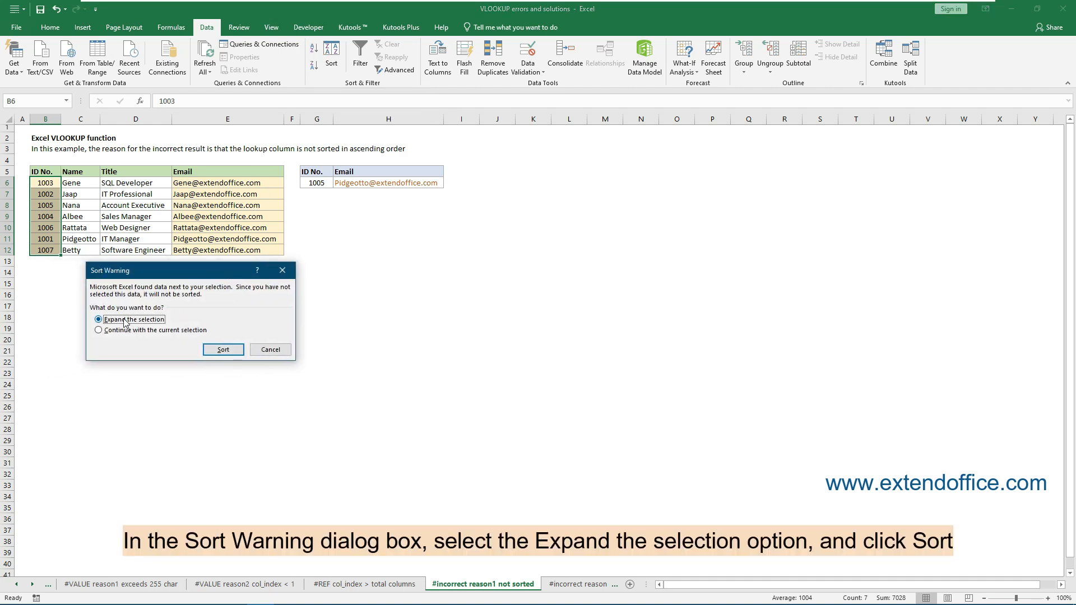
click(224, 348)
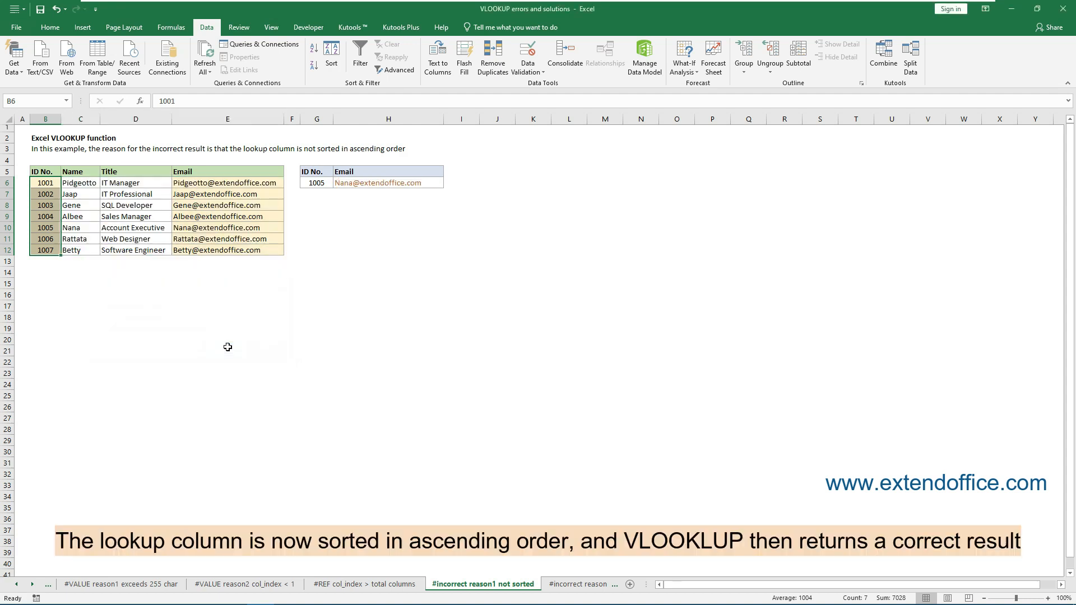
click(374, 184)
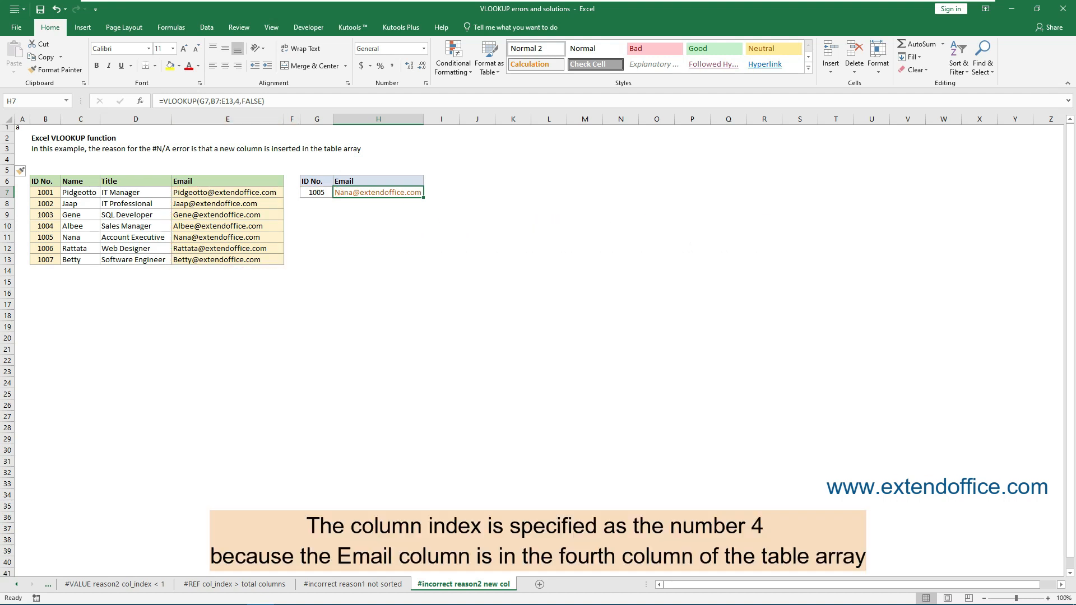
- Insert a new blank column before the Email column inside the table array
double_click(240, 101)
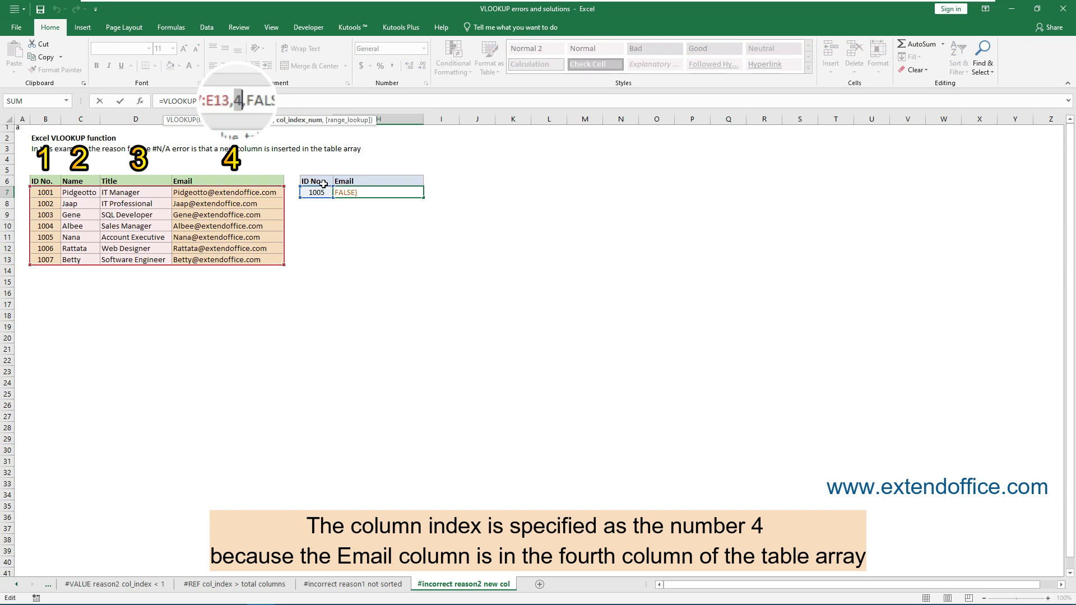
key(Return)
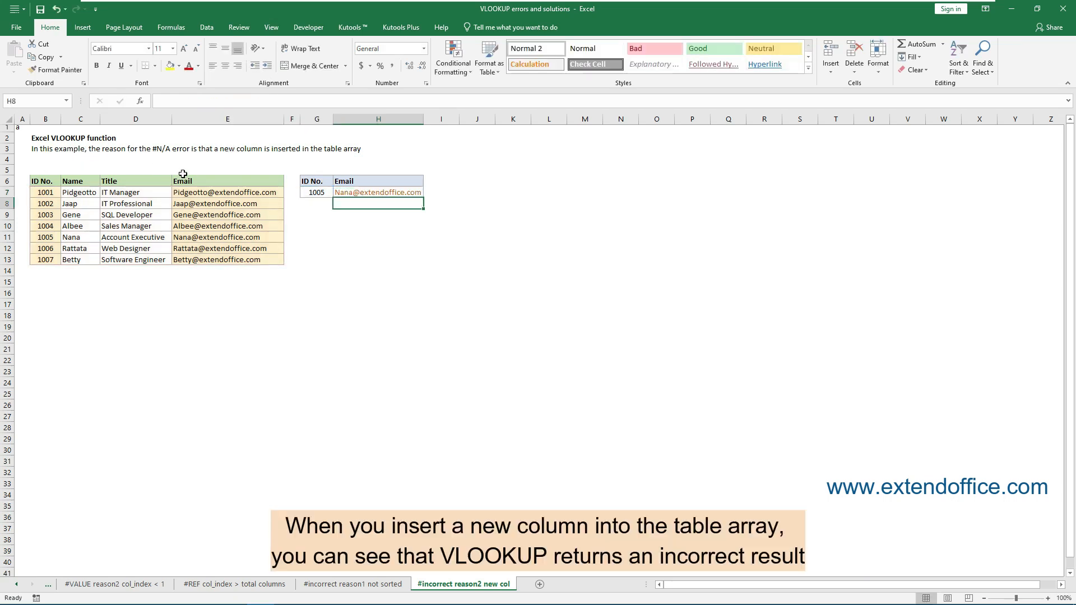
right_click(178, 118)
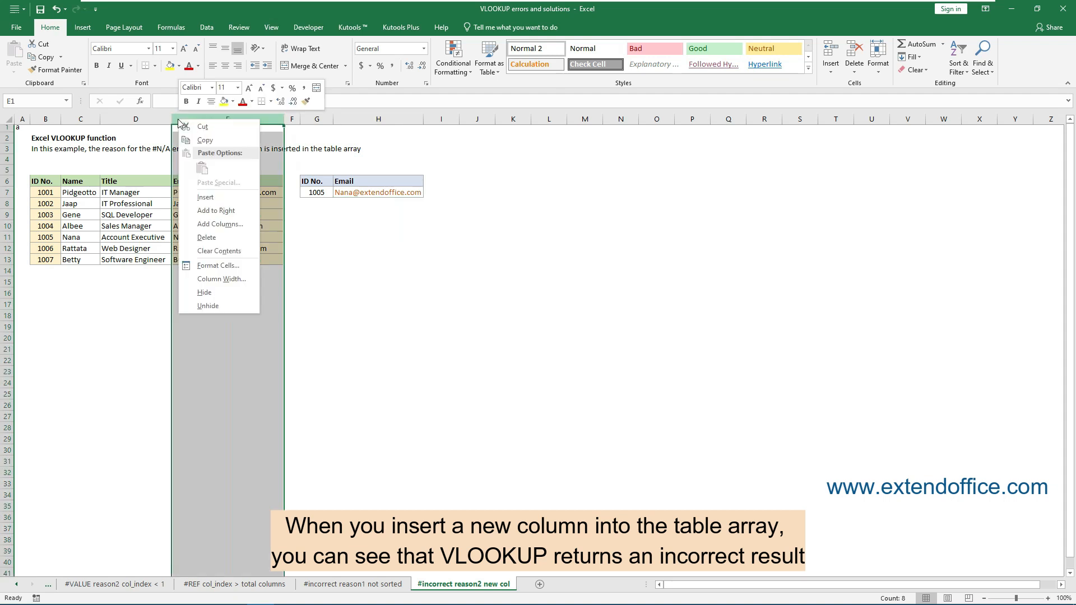
click(208, 197)
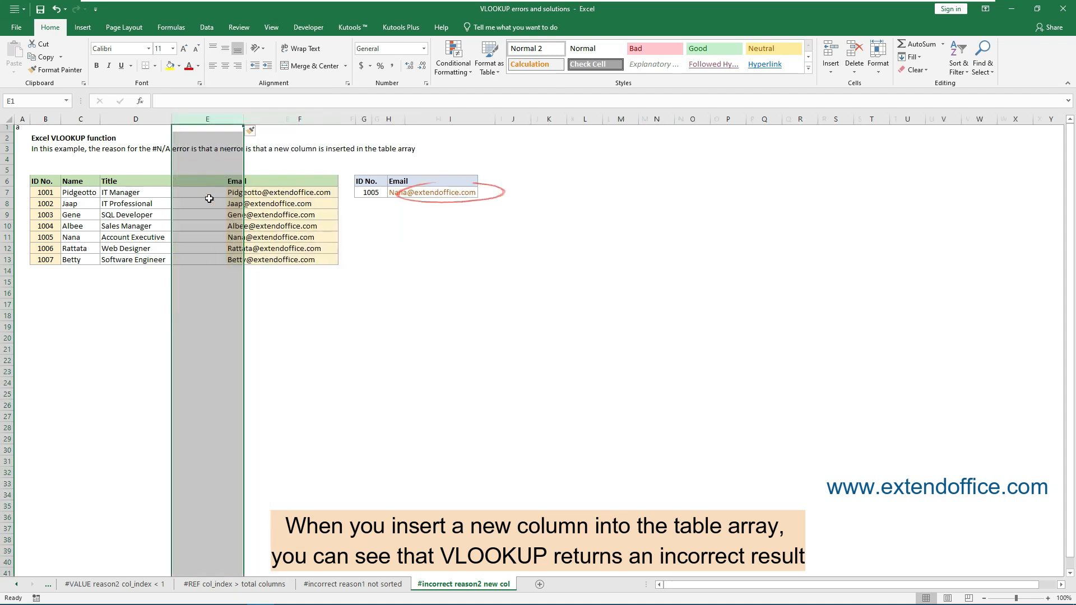
click(462, 194)
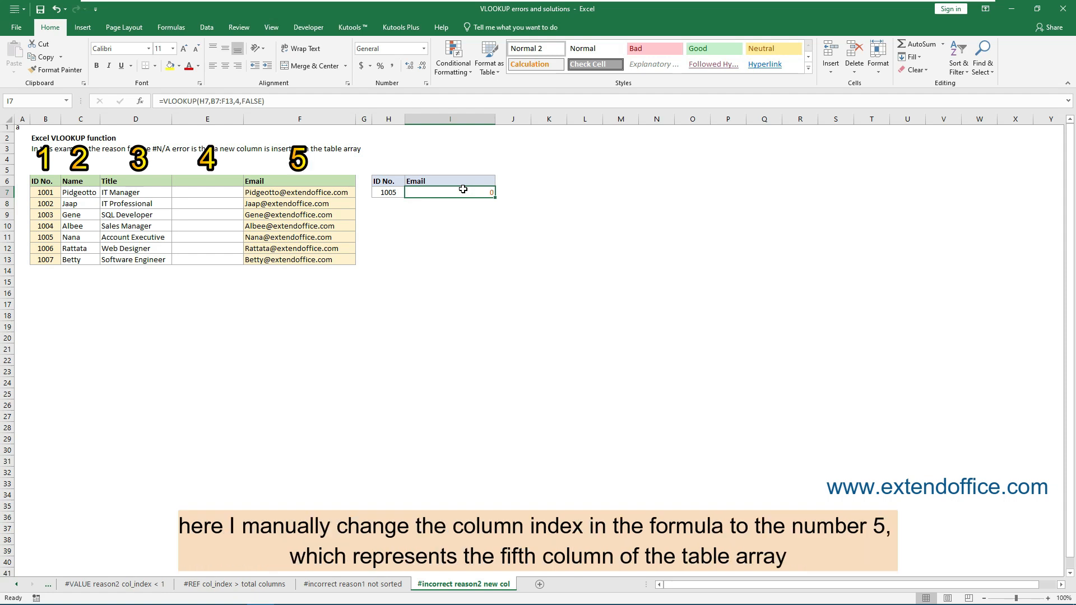
- Set the column index in I7's VLOOKUP formula to 5
double_click(233, 101)
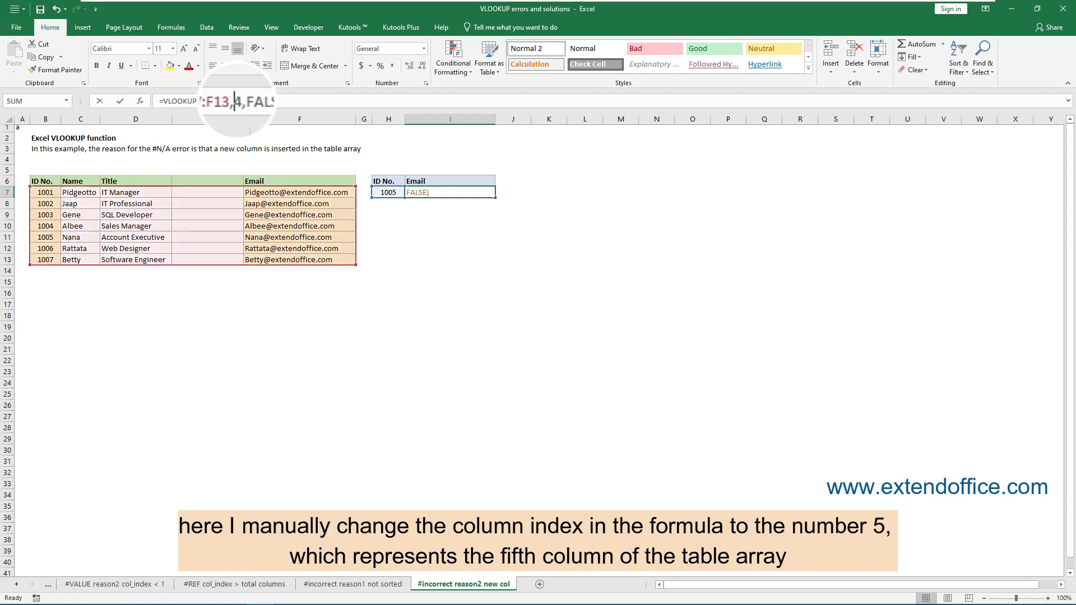
text(5)
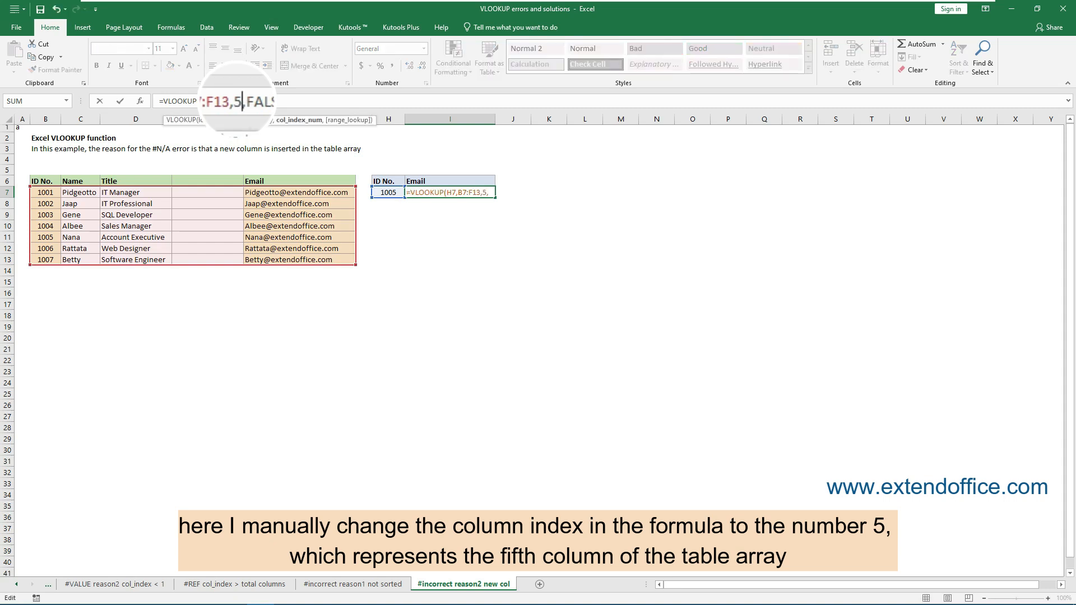